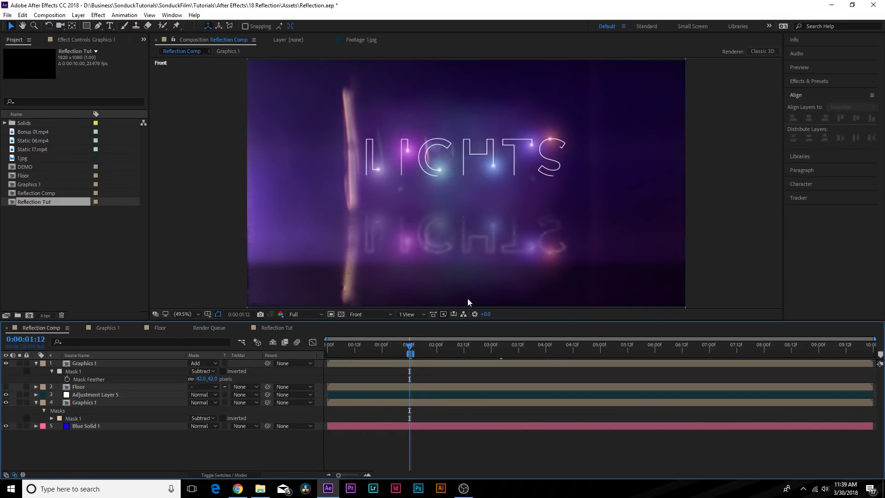
- Toggle the reflection's visibility on and off repeatedly to compare the result
{"action": "left_click", "coordinate": [6, 403]}
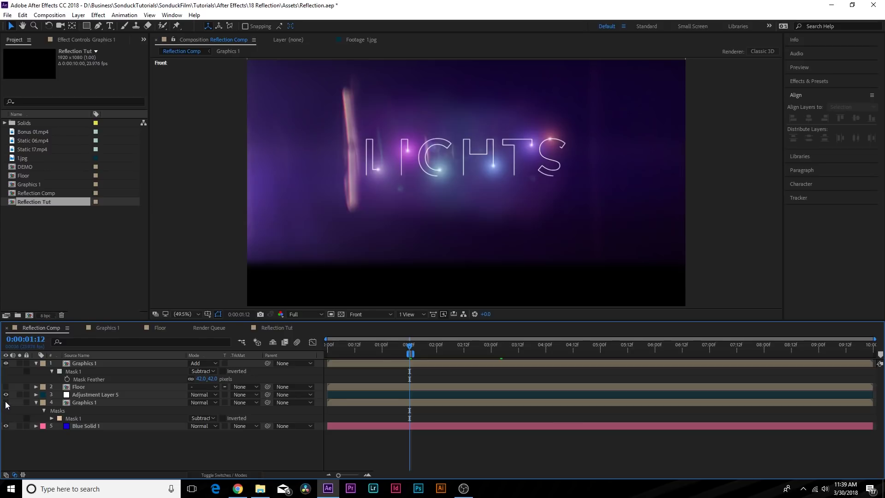
{"action": "left_click", "coordinate": [6, 403]}
{"action": "left_click", "coordinate": [6, 403]}
{"action": "left_click", "coordinate": [6, 403]}
{"action": "left_click", "coordinate": [6, 402]}
{"action": "left_click", "coordinate": [6, 402]}
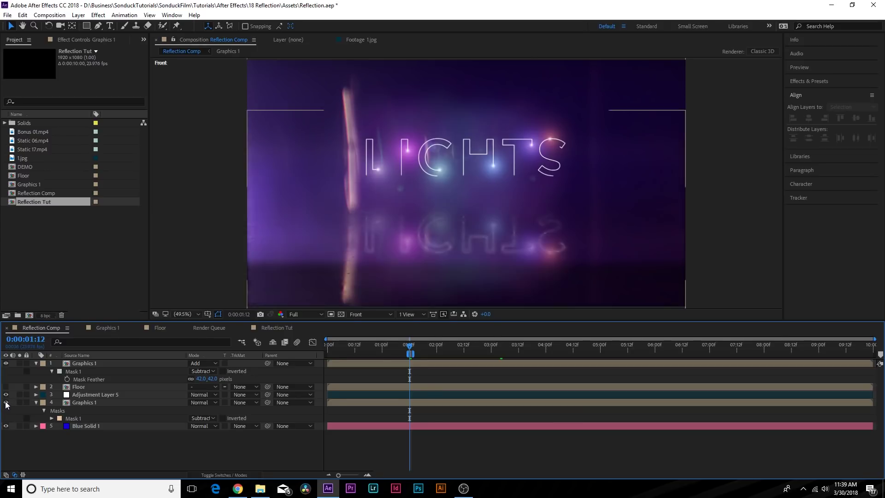
{"action": "left_click", "coordinate": [6, 403]}
{"action": "left_click", "coordinate": [6, 403]}
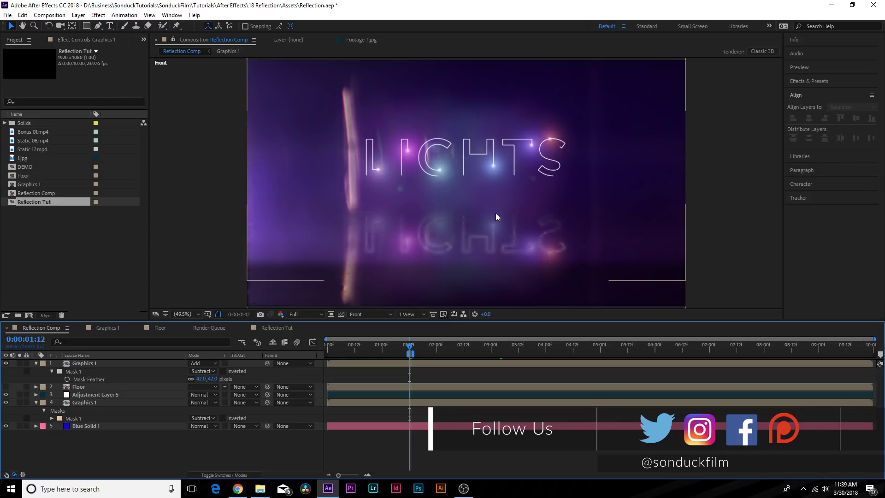
- Play the opening of the Light Stroke video, pause it, and return to the Reflection Tut composition
{"action": "left_click", "coordinate": [238, 491]}
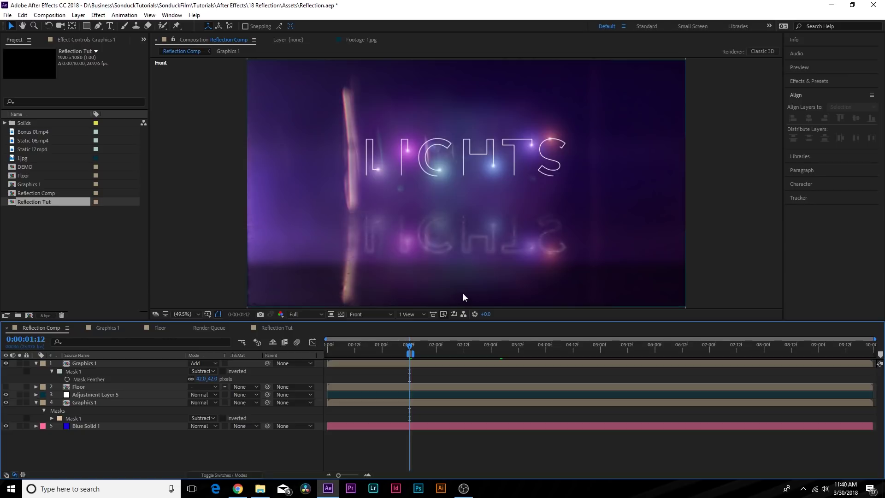
{"action": "left_click", "coordinate": [272, 329]}
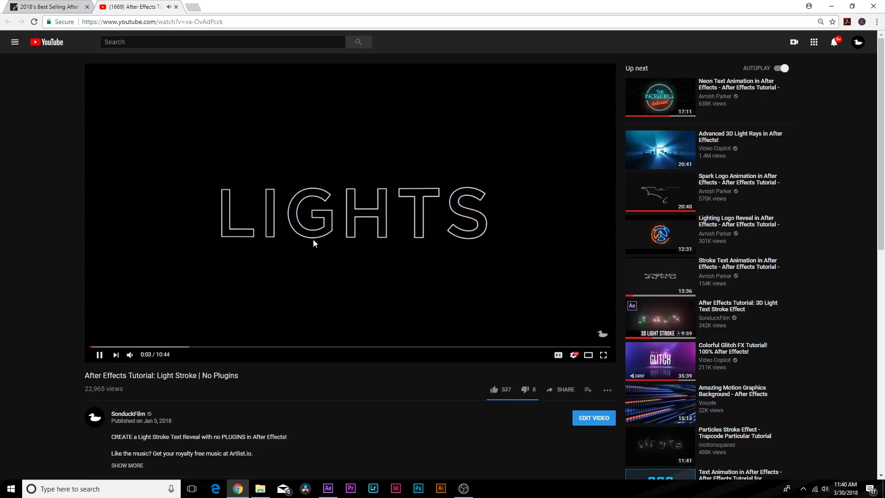
{"action": "left_click", "coordinate": [397, 201]}
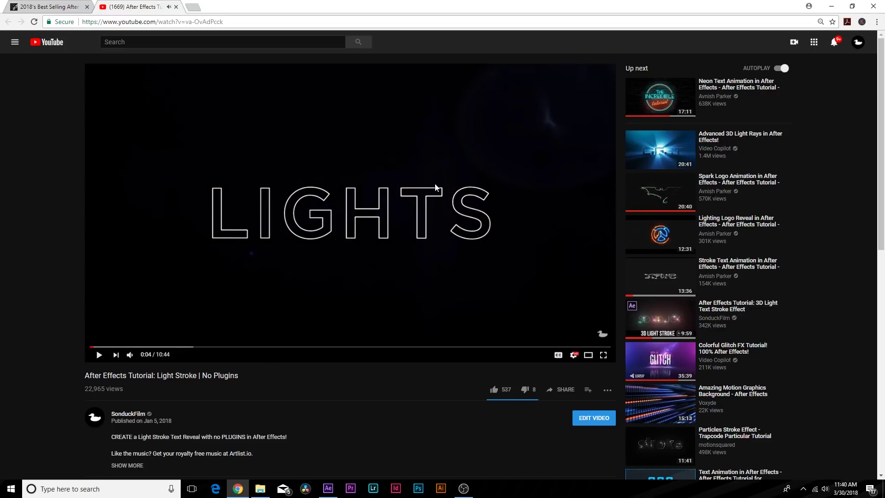
{"action": "left_click", "coordinate": [828, 7]}
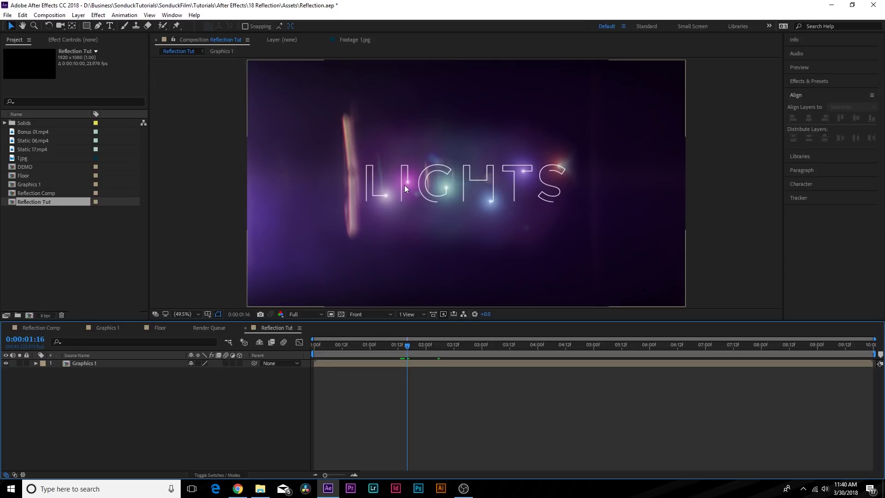
{"action": "double_click", "coordinate": [419, 176]}
{"action": "left_click", "coordinate": [347, 151]}
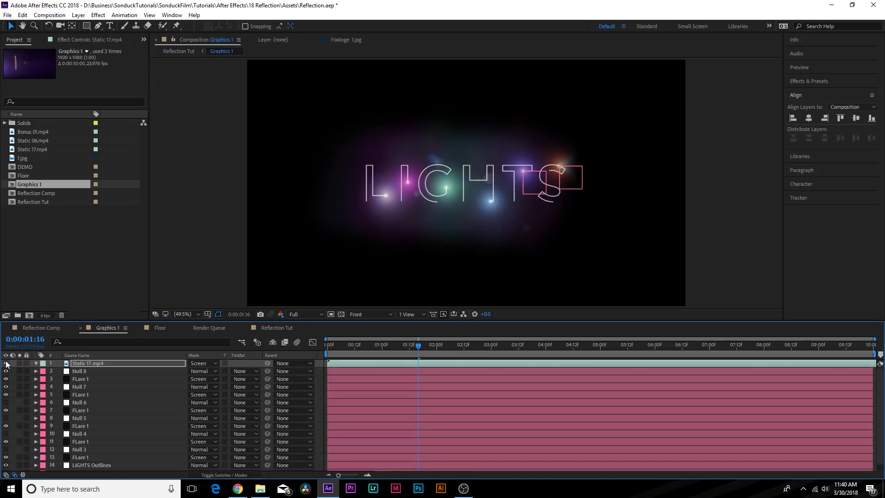
{"action": "left_click", "coordinate": [6, 363]}
{"action": "left_click", "coordinate": [6, 363]}
{"action": "left_click", "coordinate": [6, 362]}
{"action": "left_click", "coordinate": [6, 363]}
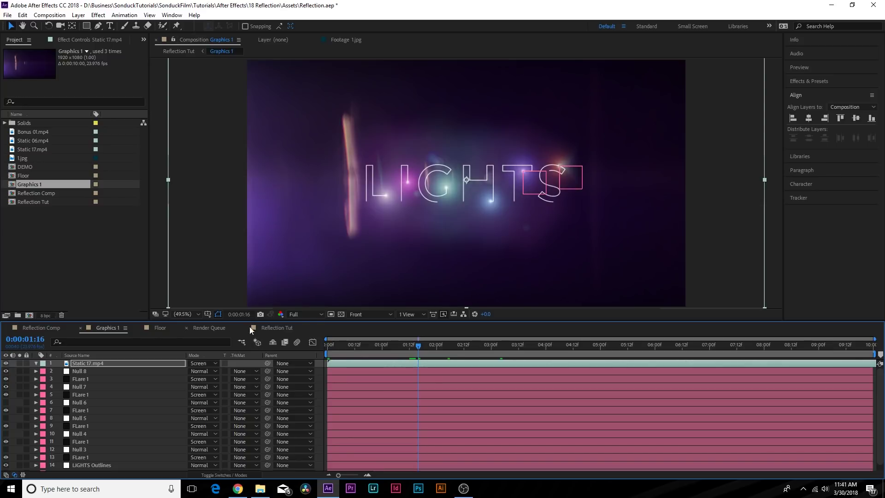
{"action": "left_click", "coordinate": [276, 328]}
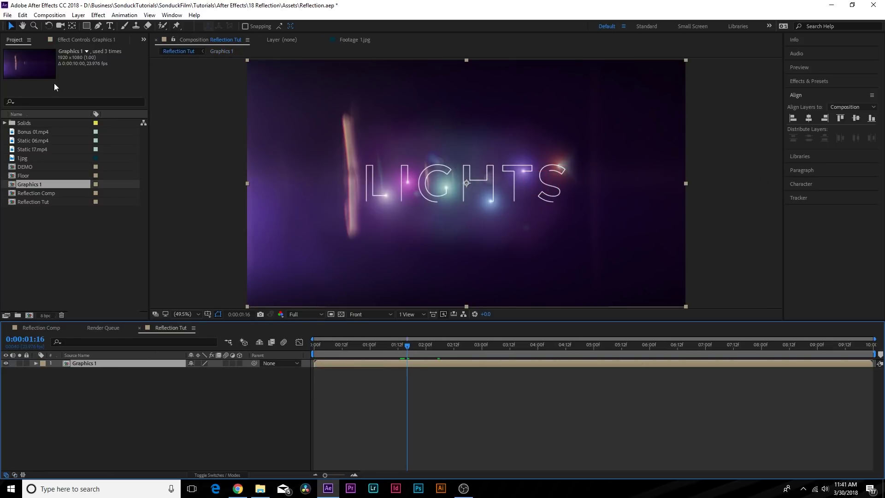
{"action": "left_click", "coordinate": [13, 158]}
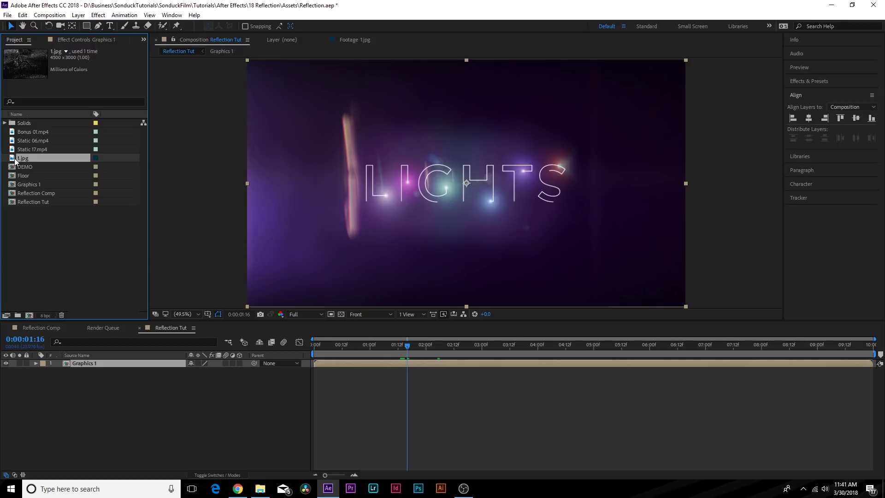
- Preview the 1.jpg texture, then drag it into Reflection Tut below Graphics 1
{"action": "double_click", "coordinate": [15, 158]}
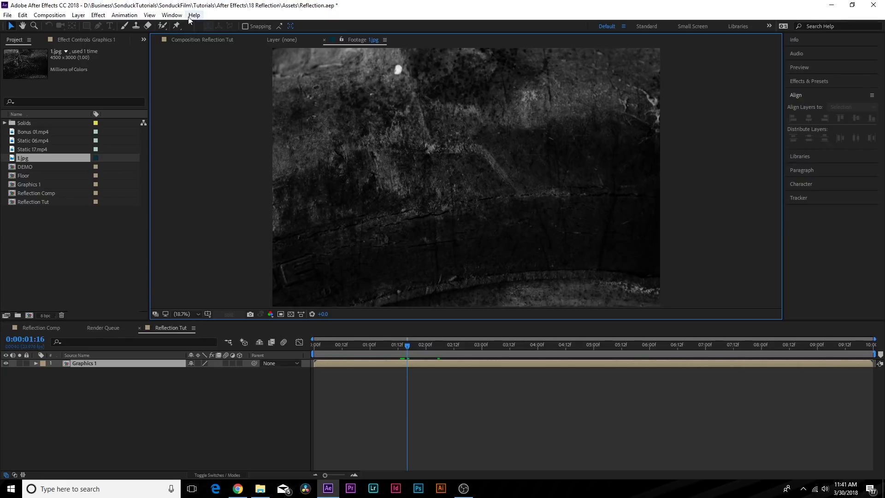
{"action": "left_click", "coordinate": [191, 40]}
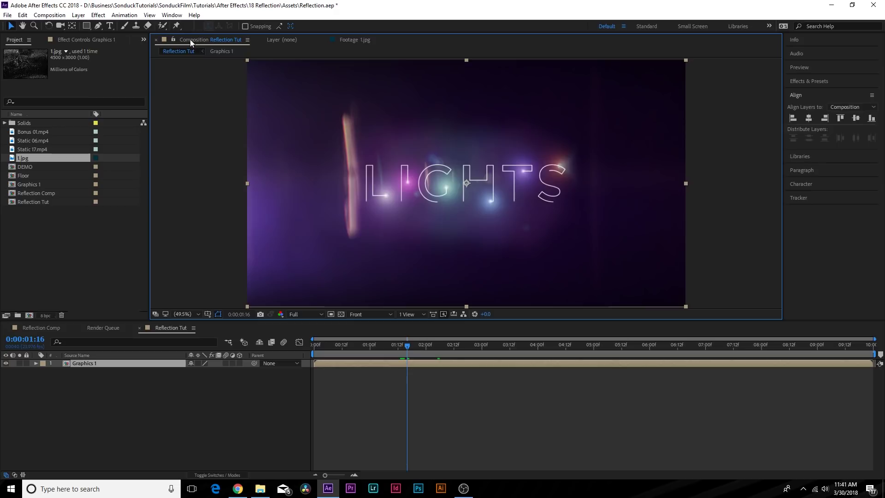
{"action": "left_click_drag", "start_coordinate": [29, 158], "coordinate": [148, 419]}
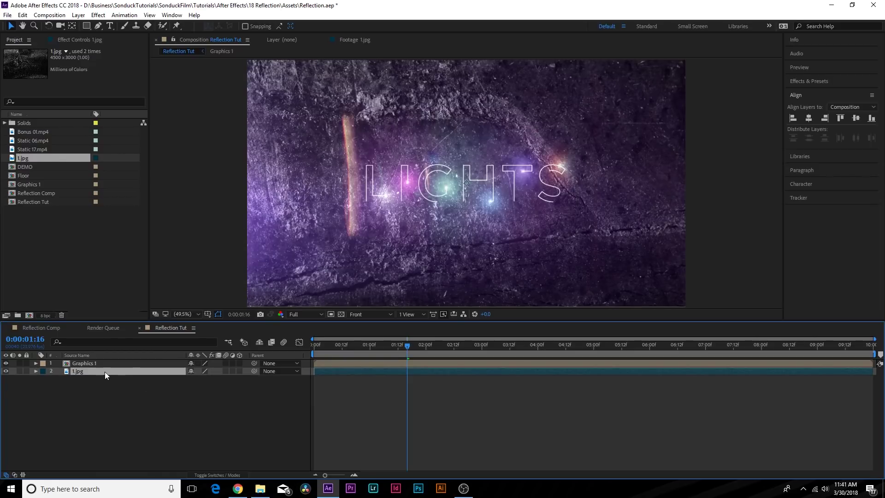
- Make 1.jpg 3D, tilt its X Rotation to about 82°, and scale it to 175%
{"action": "left_click", "coordinate": [239, 371]}
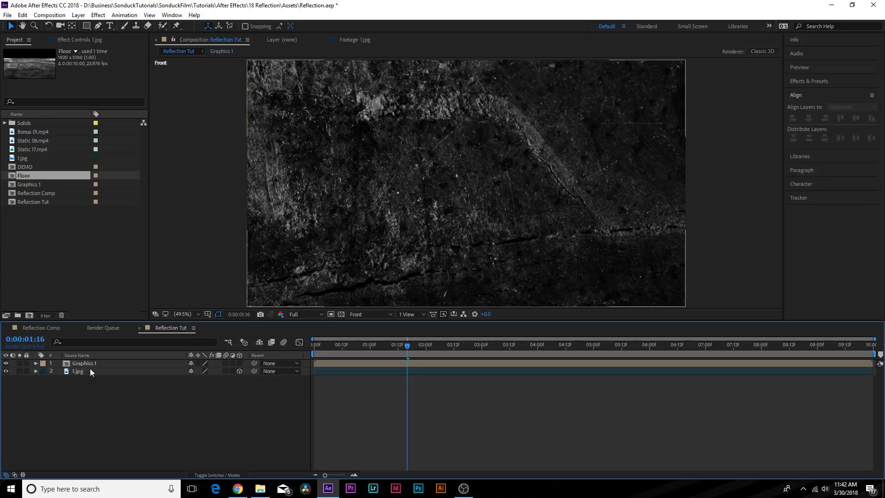
{"action": "key", "text": "r"}
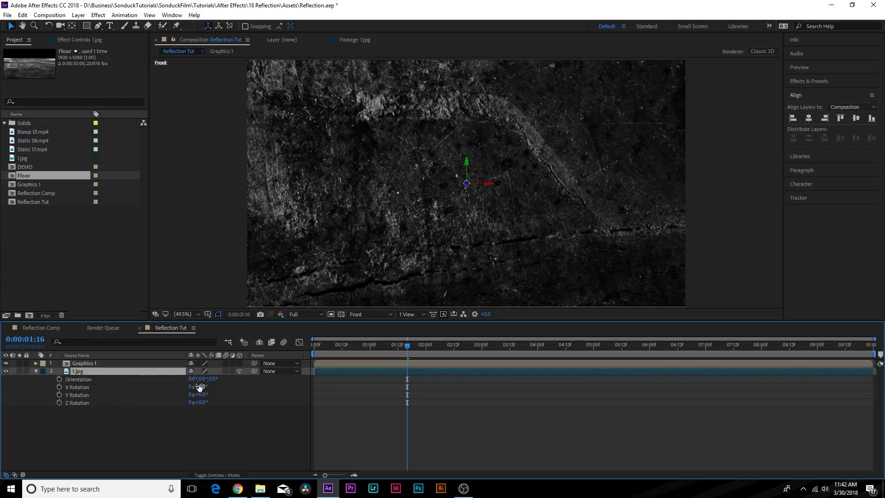
{"action": "left_click_drag", "start_coordinate": [199, 387], "coordinate": [242, 389]}
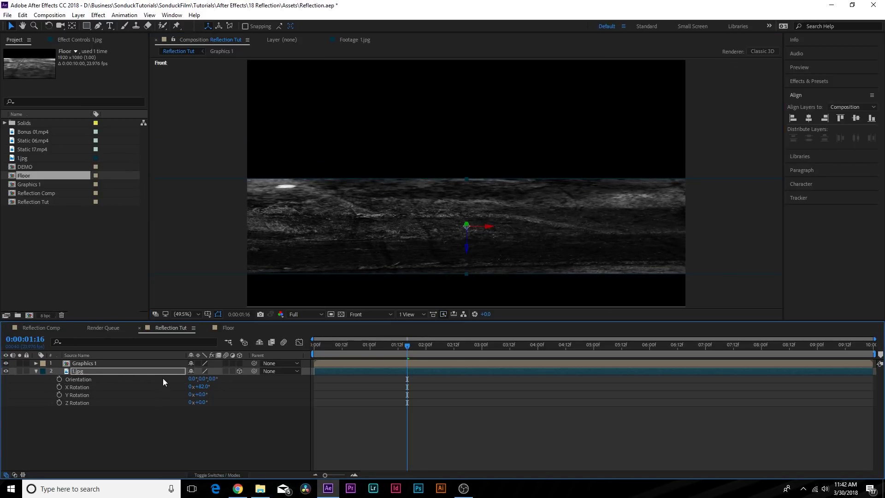
{"action": "key", "text": "s"}
{"action": "left_click_drag", "start_coordinate": [208, 378], "coordinate": [244, 380]}
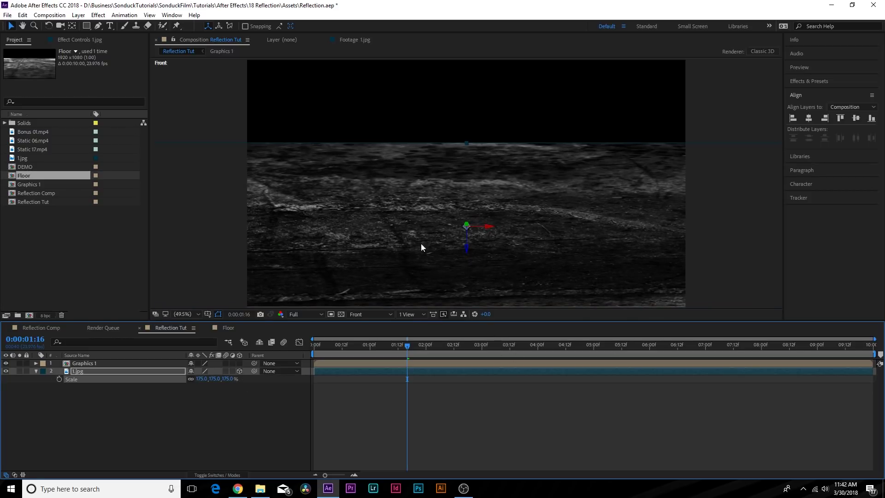
- Pre-compose the 1.jpg layer into a new composition named 'Floor', moving all attributes inside
{"action": "left_click", "coordinate": [78, 371]}
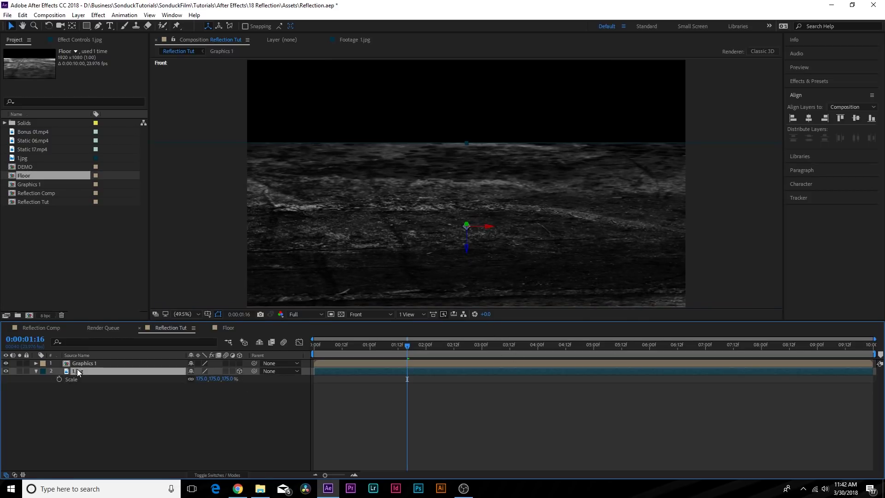
{"action": "key", "text": "ctrl+shift+c"}
{"action": "key", "text": "Escape"}
{"action": "left_click", "coordinate": [86, 15]}
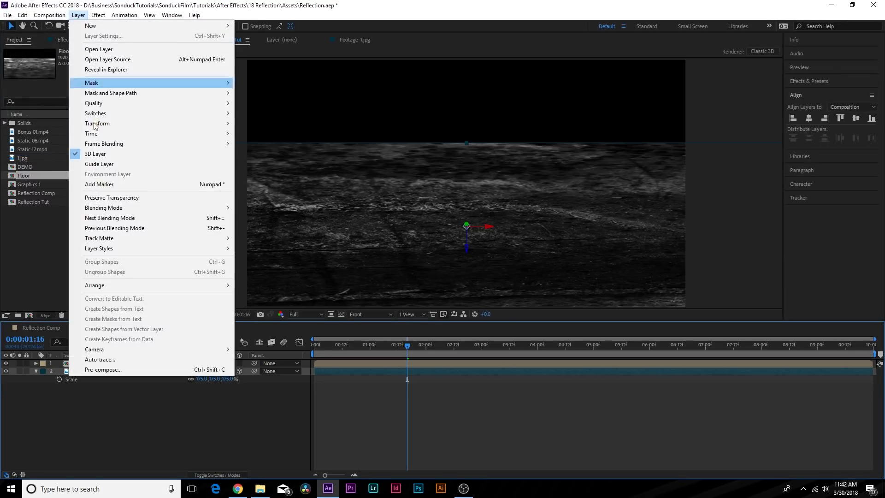
{"action": "left_click", "coordinate": [96, 370]}
{"action": "type", "text": "Floor"}
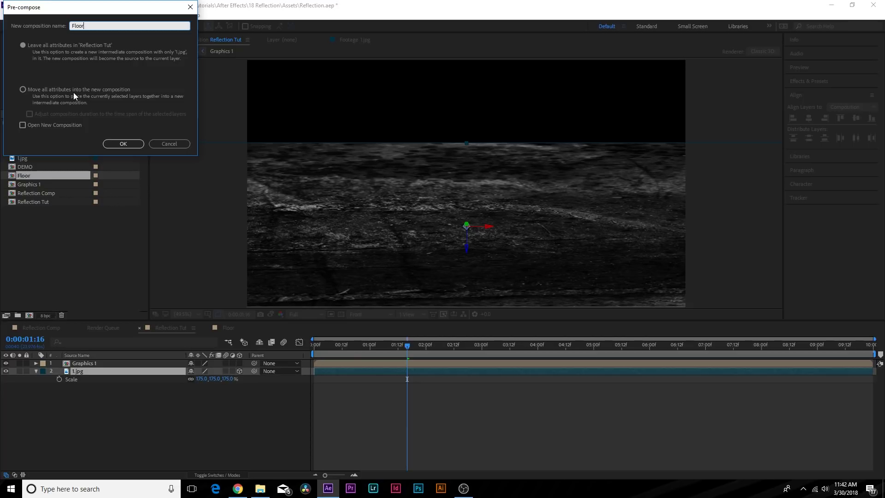
{"action": "left_click", "coordinate": [48, 90]}
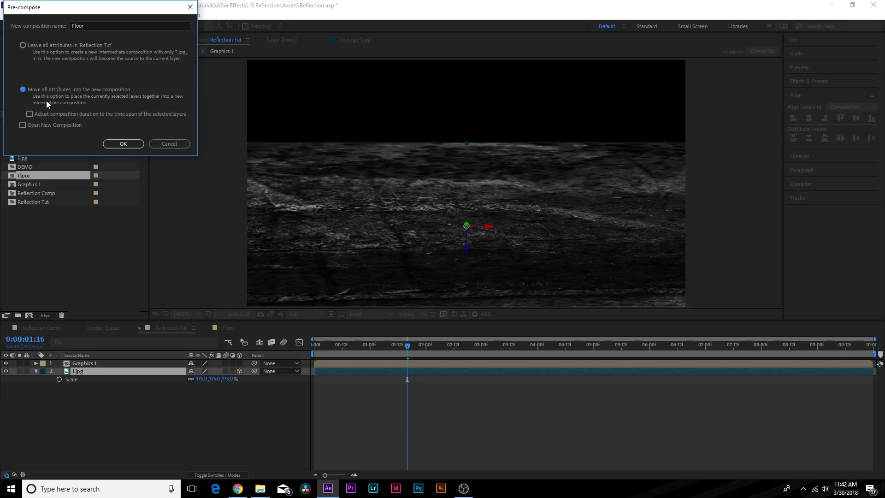
{"action": "left_click", "coordinate": [124, 144]}
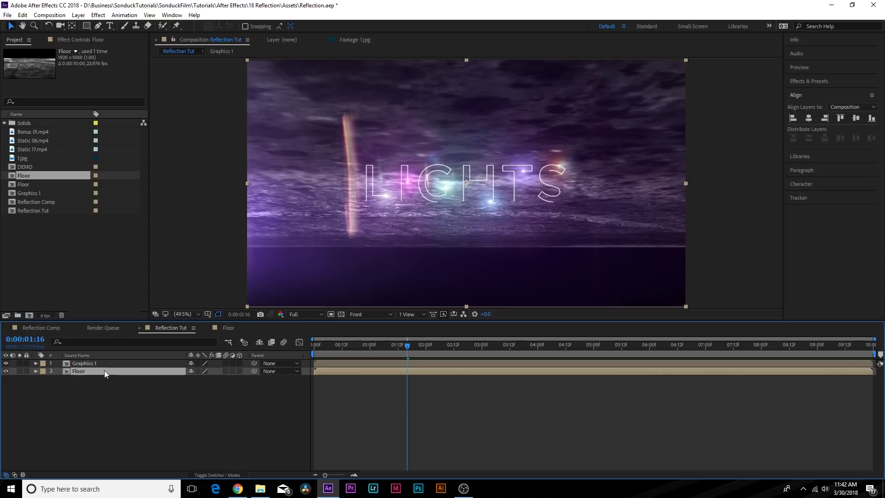
- Set the Floor precomp's 3D and collapse switches, make Graphics 1 3D, and hide Floor
{"action": "left_click", "coordinate": [240, 371]}
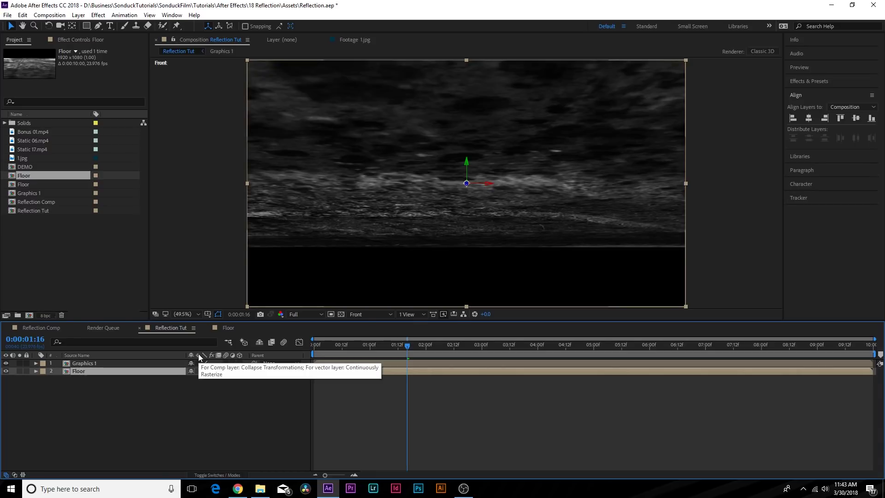
{"action": "left_click", "coordinate": [197, 371]}
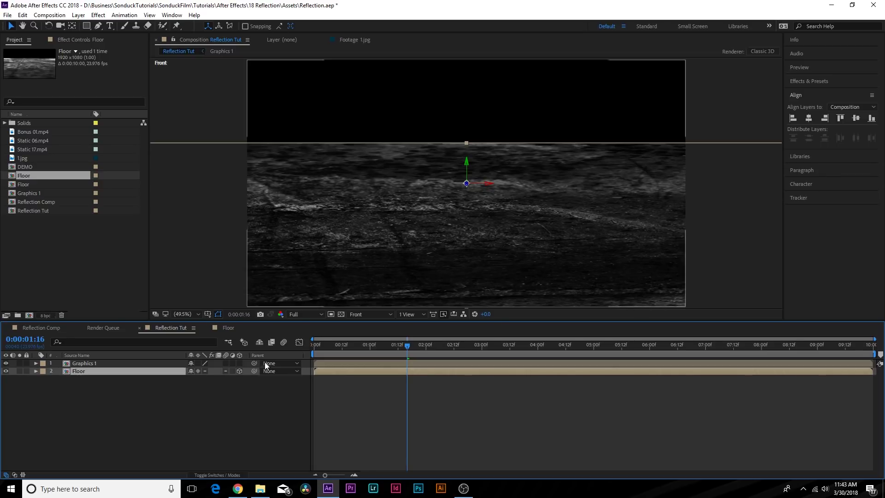
{"action": "left_click", "coordinate": [90, 363]}
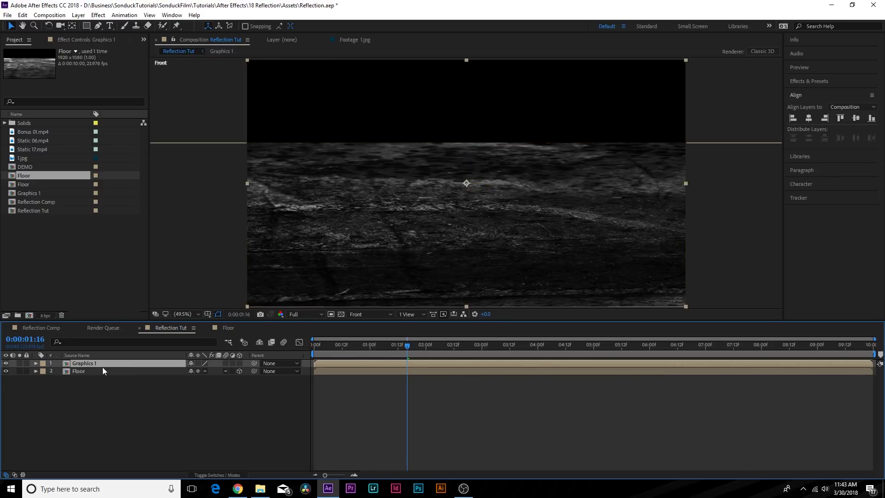
{"action": "left_click", "coordinate": [239, 363]}
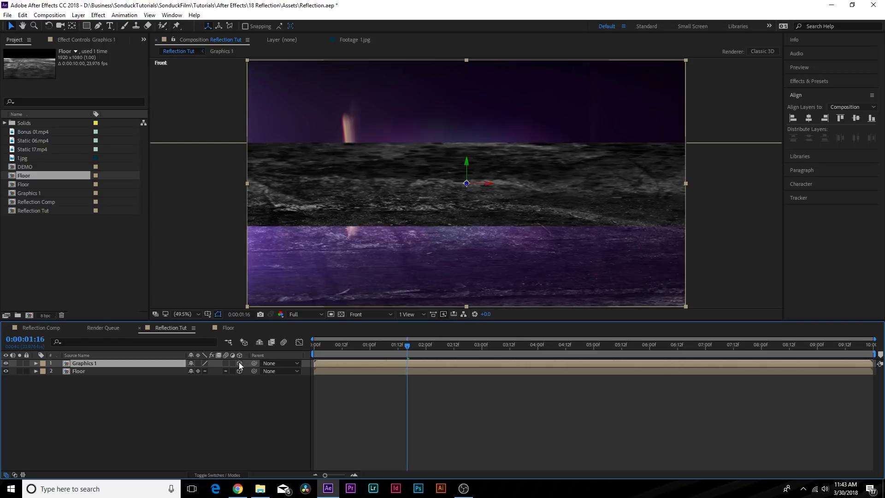
{"action": "left_click", "coordinate": [84, 372]}
{"action": "left_click", "coordinate": [6, 372]}
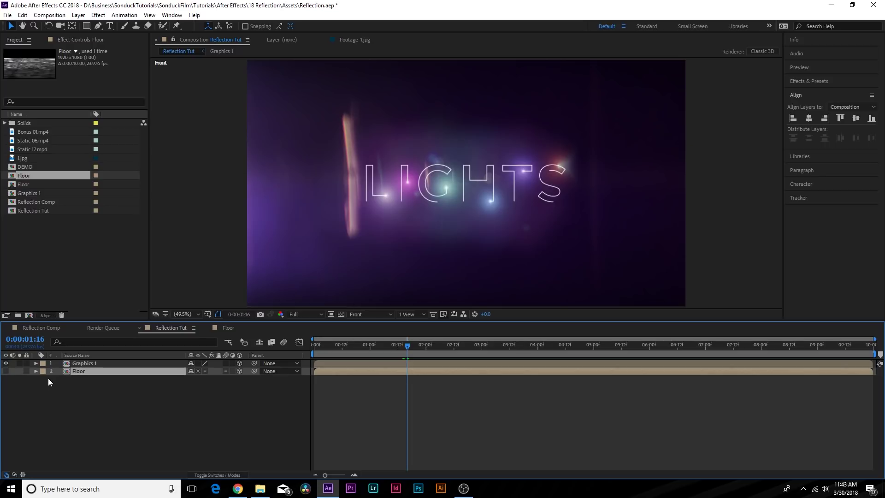
{"action": "left_click", "coordinate": [98, 399]}
{"action": "left_click", "coordinate": [258, 277]}
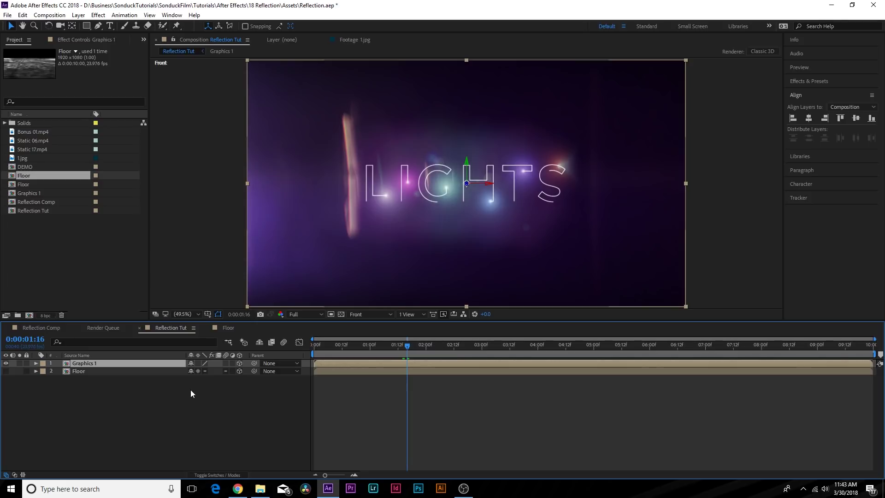
- Duplicate Graphics 1, flip the copy vertically, and move it below the original text
{"action": "left_click", "coordinate": [22, 15]}
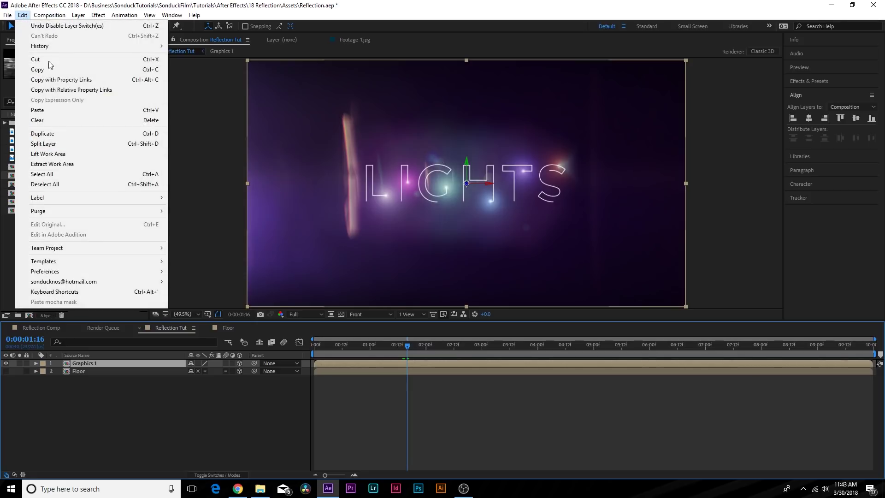
{"action": "left_click", "coordinate": [48, 132]}
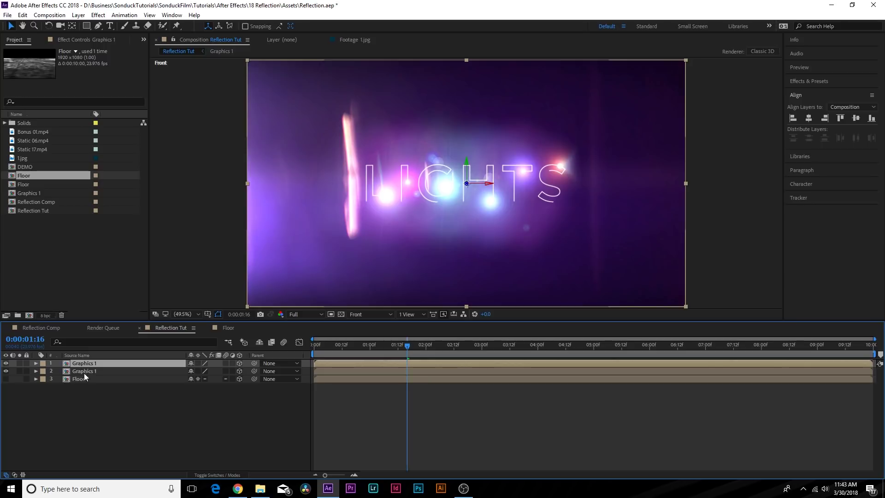
{"action": "left_click", "coordinate": [78, 15]}
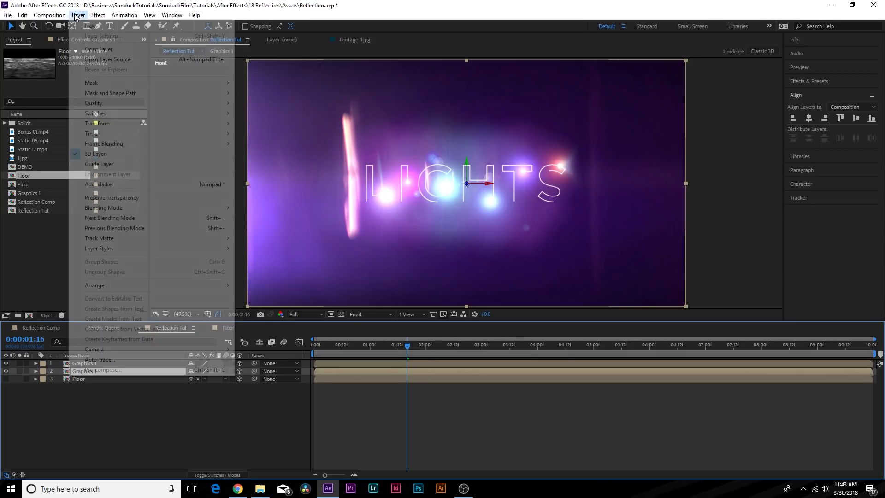
{"action": "mouse_move", "coordinate": [98, 123]}
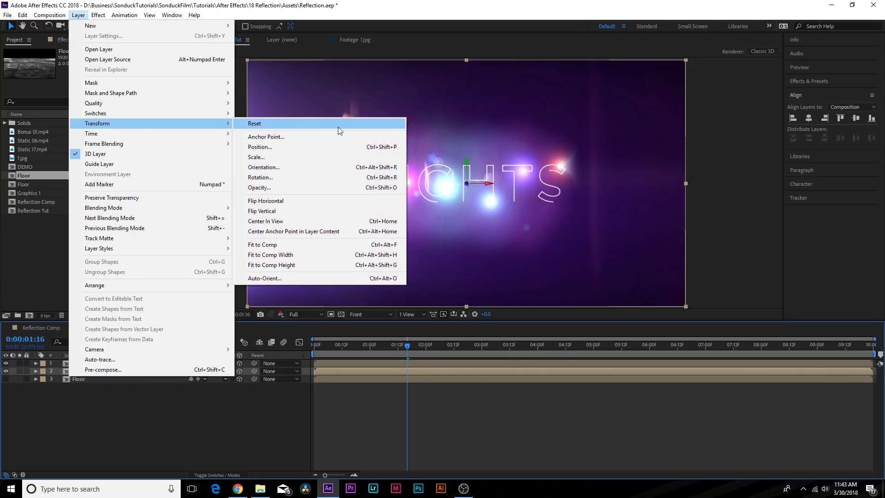
{"action": "left_click", "coordinate": [266, 211]}
{"action": "left_click_drag", "start_coordinate": [437, 198], "coordinate": [433, 254]}
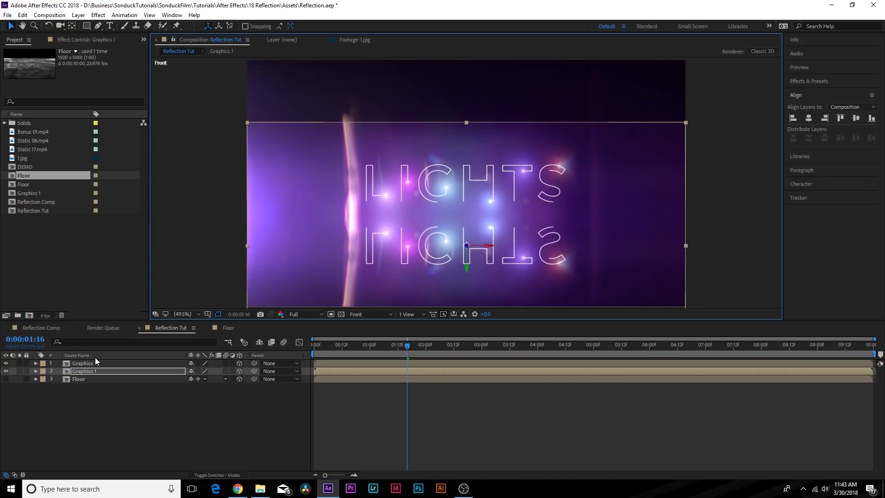
- Raise both text layers together, rename the flipped copy 'Reflection', and reposition it beneath the text
{"action": "left_click", "coordinate": [93, 360], "text": "shift"}
{"action": "left_click_drag", "start_coordinate": [432, 167], "coordinate": [432, 137]}
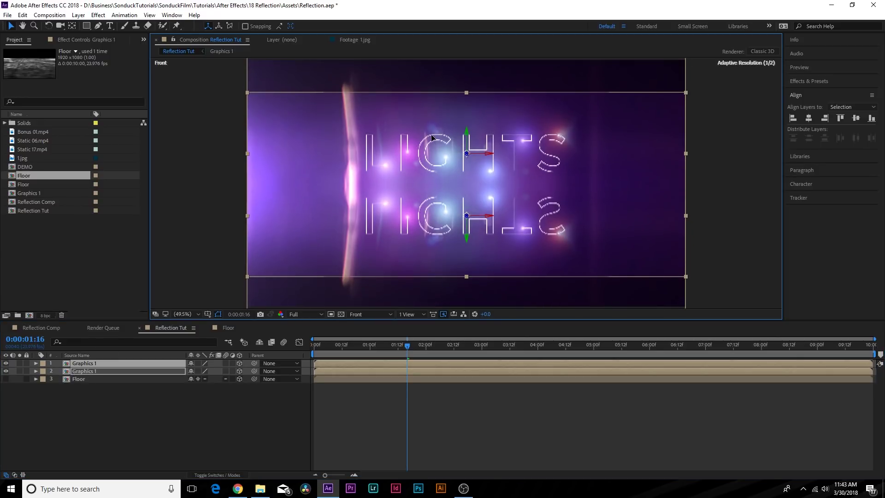
{"action": "left_click", "coordinate": [115, 386]}
{"action": "left_click", "coordinate": [85, 368]}
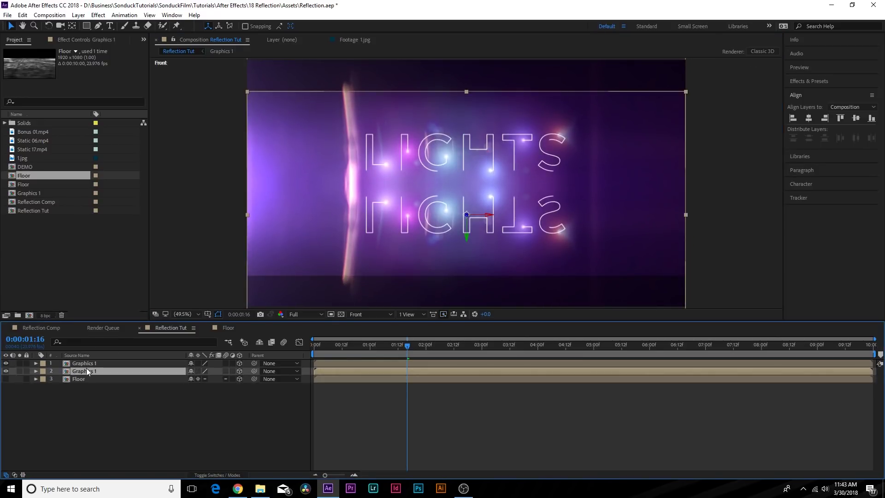
{"action": "key", "text": "Return"}
{"action": "type", "text": "Reflection"}
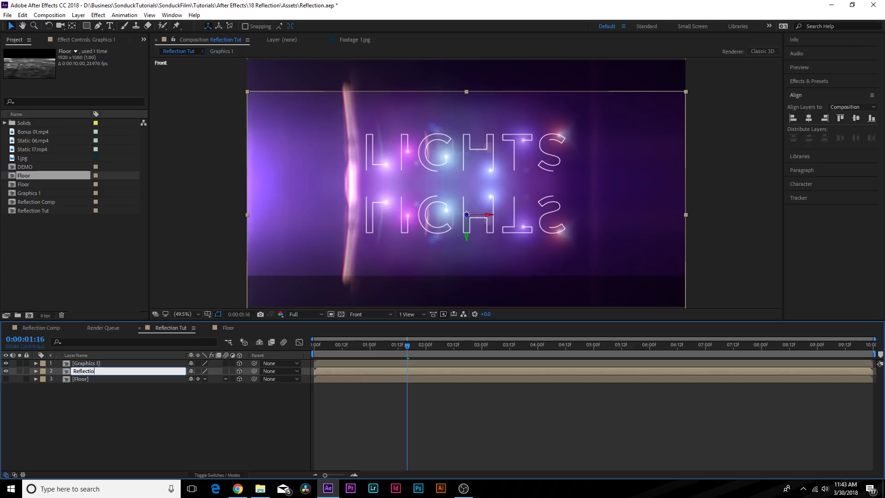
{"action": "key", "text": "Return"}
{"action": "left_click_drag", "start_coordinate": [529, 216], "coordinate": [505, 231]}
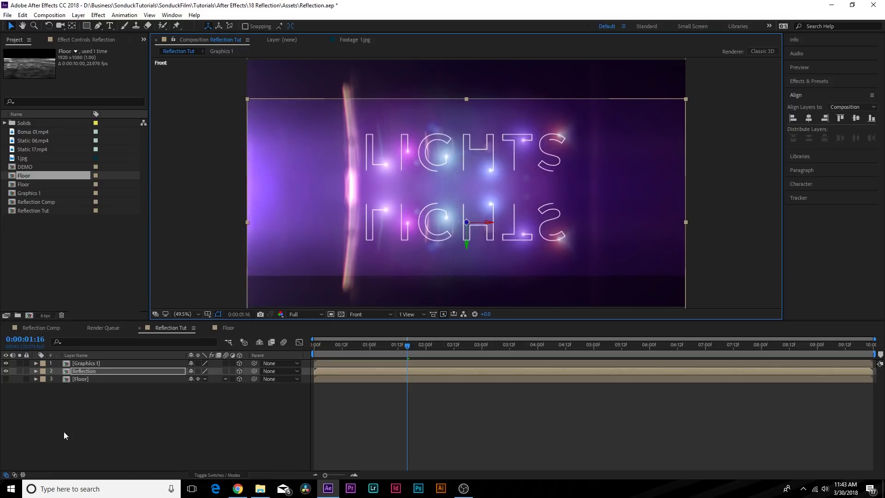
- Select the Reflection layer and choose the Rectangle mask tool
{"action": "left_click", "coordinate": [88, 388]}
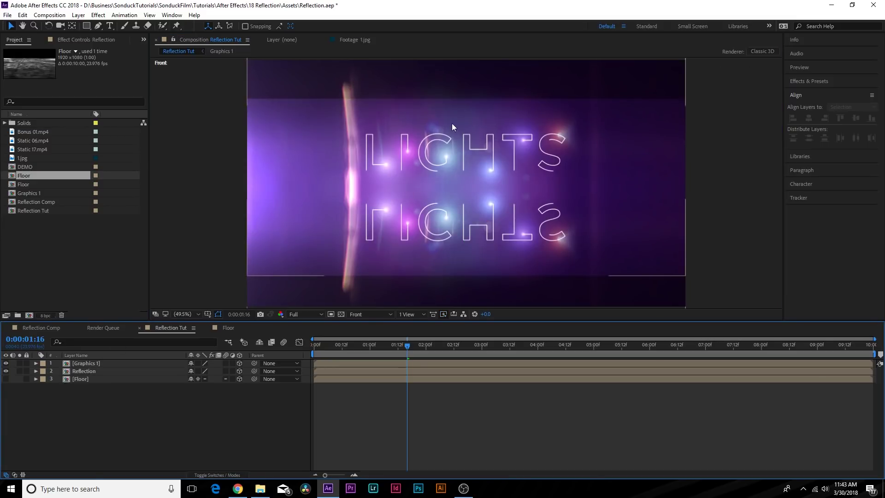
{"action": "left_click", "coordinate": [86, 371]}
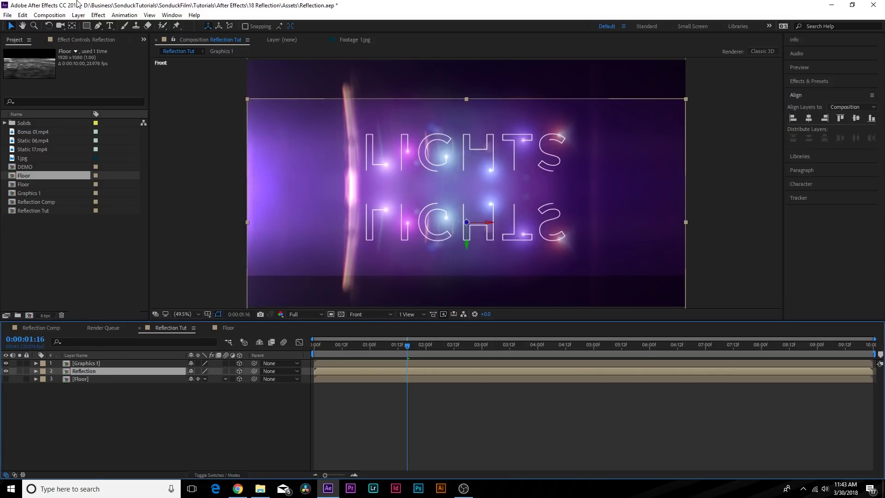
{"action": "left_click", "coordinate": [88, 27]}
{"action": "left_click", "coordinate": [88, 28]}
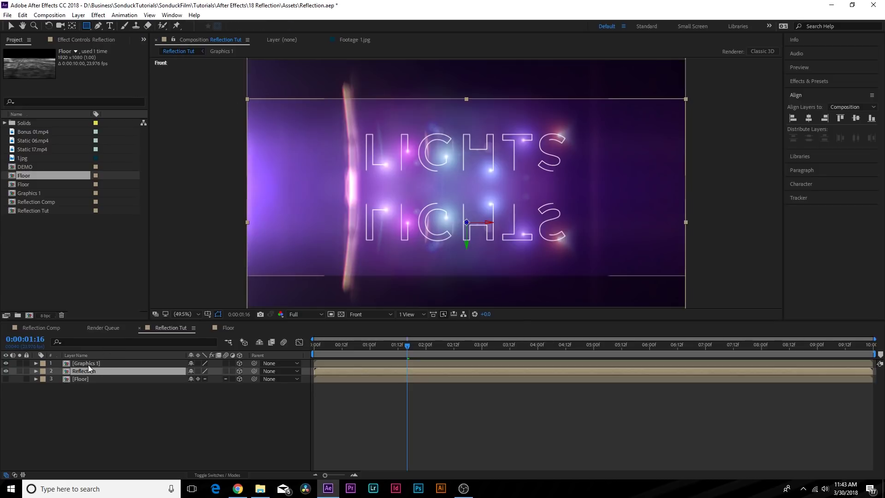
- Add a rectangular Subtract mask to Reflection feathered 69 pixels
{"action": "left_click_drag", "start_coordinate": [213, 84], "coordinate": [721, 126]}
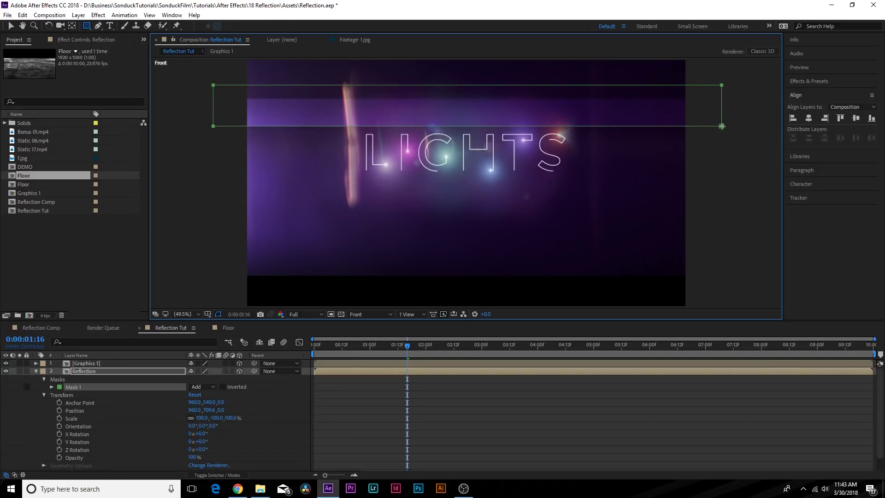
{"action": "left_click", "coordinate": [195, 386]}
{"action": "left_click", "coordinate": [198, 411]}
{"action": "key", "text": "f"}
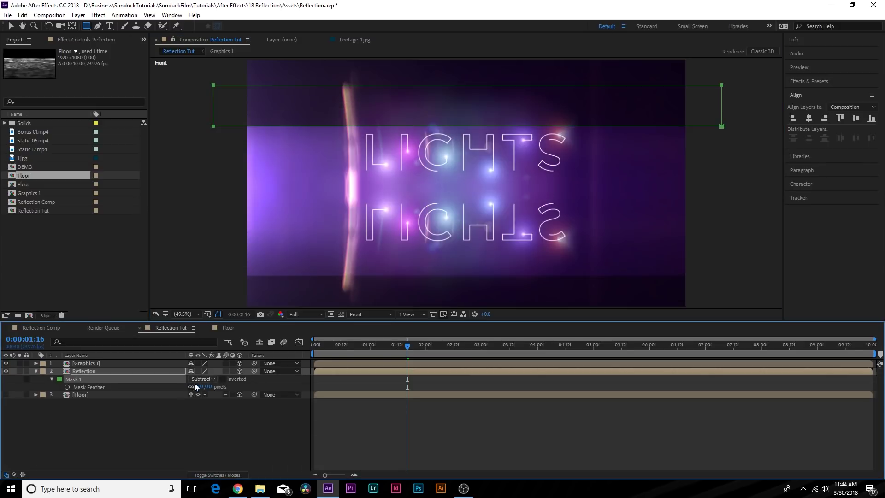
{"action": "left_click_drag", "start_coordinate": [196, 386], "coordinate": [231, 388]}
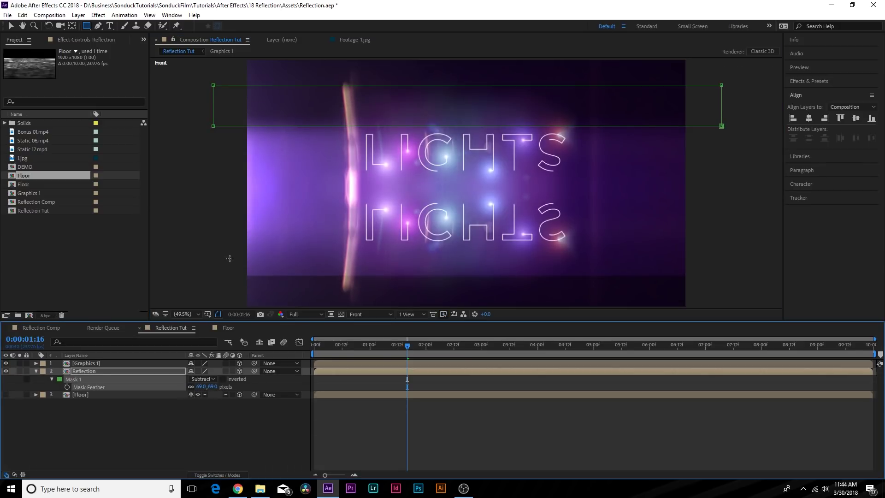
- Add a second Subtract mask to Graphics 1 feathered 132 pixels
{"action": "left_click_drag", "start_coordinate": [229, 258], "coordinate": [717, 297]}
{"action": "key", "text": "f"}
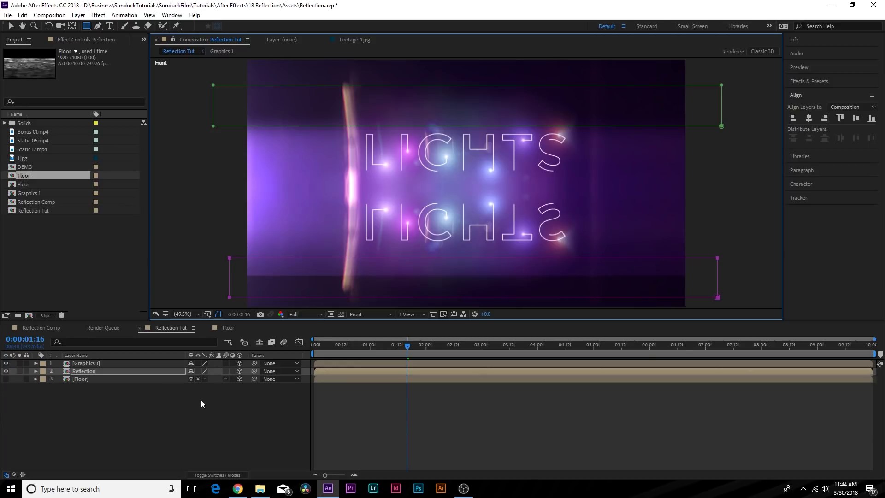
{"action": "key", "text": "f"}
{"action": "left_click", "coordinate": [200, 404]}
{"action": "key", "text": "v"}
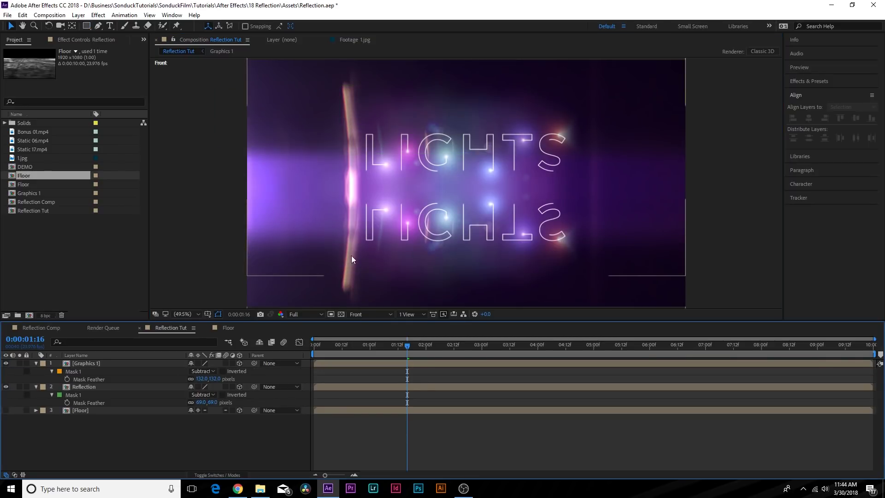
{"action": "left_click", "coordinate": [36, 363]}
{"action": "left_click", "coordinate": [36, 371]}
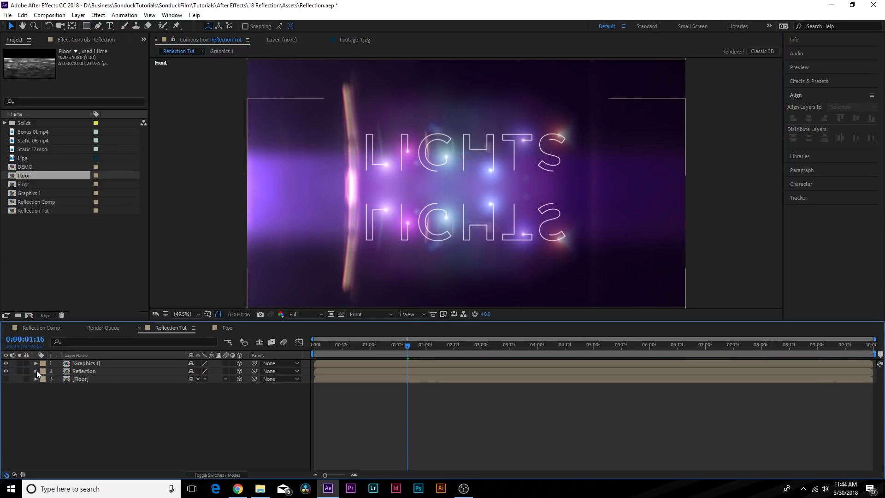
- Create Adjustment Layer 6, place it below Graphics 1, and make it a 3D layer
{"action": "left_click", "coordinate": [78, 14]}
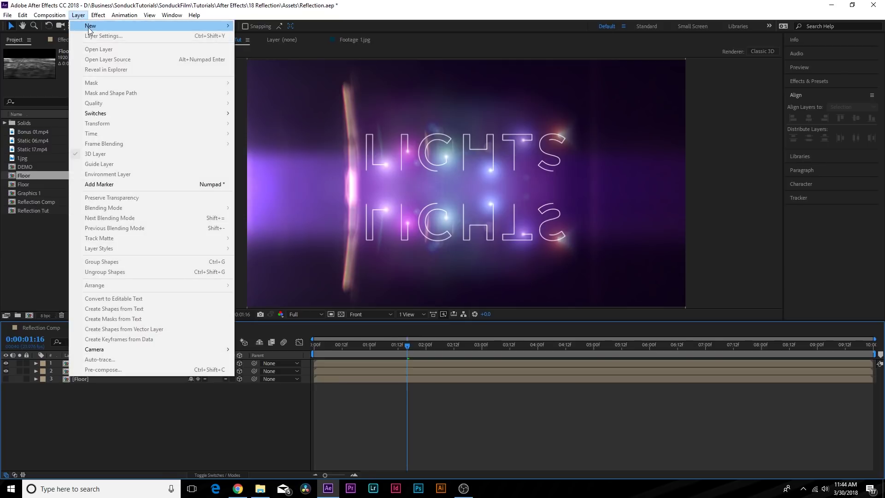
{"action": "mouse_move", "coordinate": [90, 30]}
{"action": "left_click", "coordinate": [273, 87]}
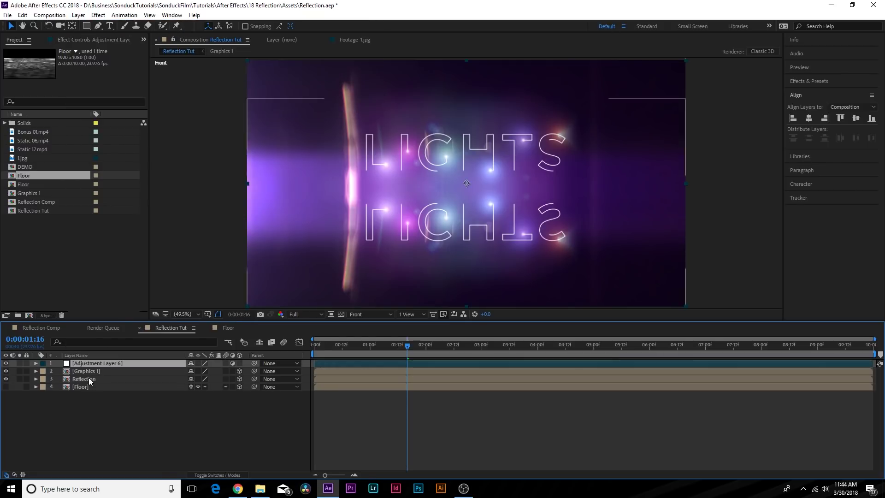
{"action": "left_click_drag", "start_coordinate": [87, 363], "coordinate": [69, 382]}
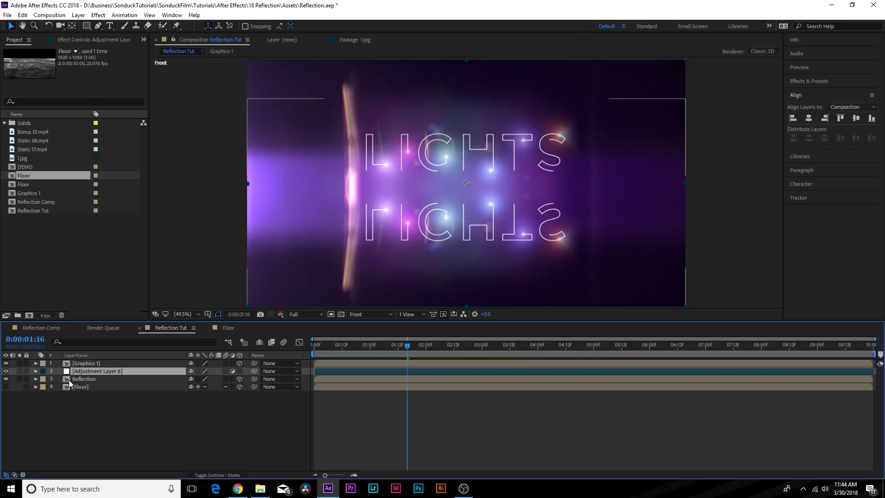
{"action": "key", "text": "F3"}
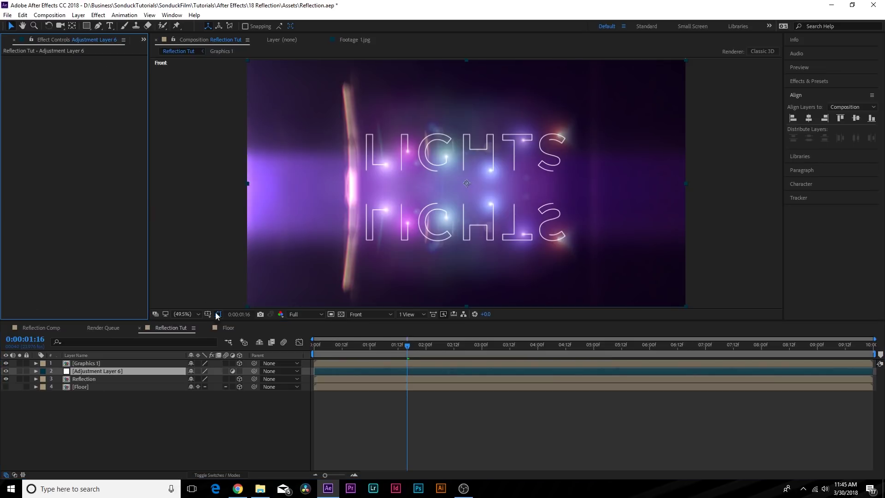
{"action": "left_click", "coordinate": [239, 371]}
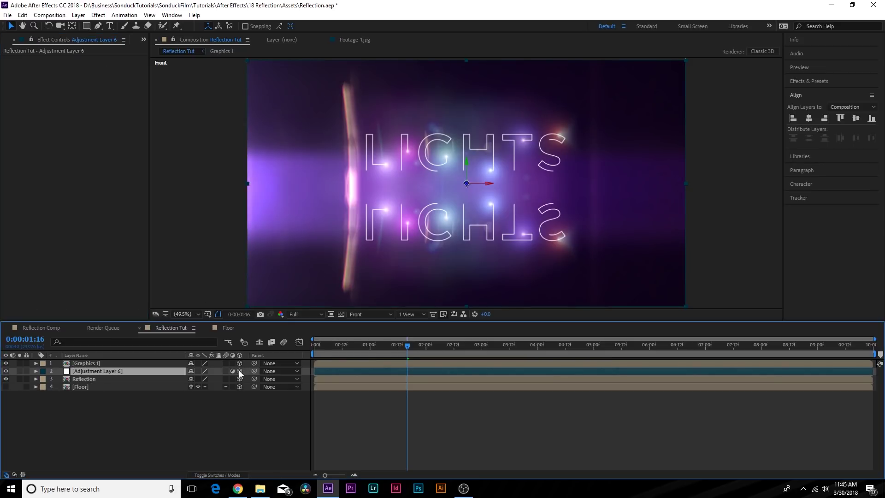
{"action": "left_click", "coordinate": [99, 15]}
- Apply Compound Blur to Adjustment Layer 6 with the Floor layer as Blur Layer
{"action": "mouse_move", "coordinate": [133, 83]}
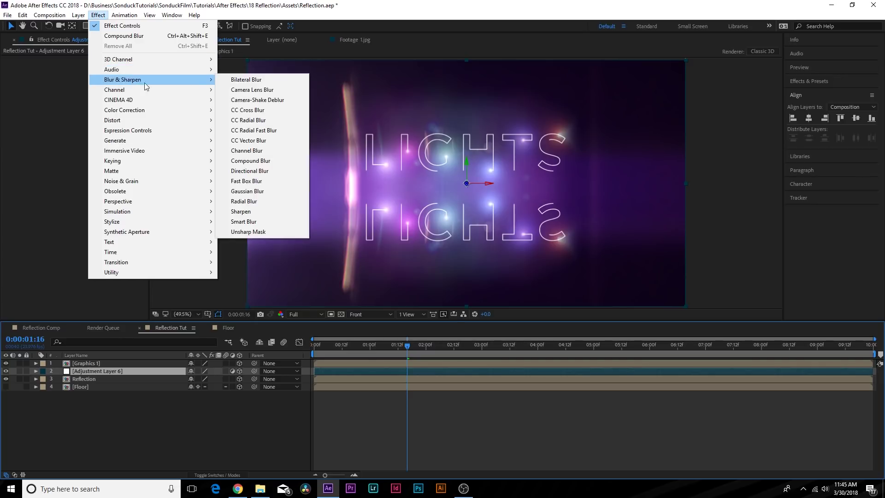
{"action": "left_click", "coordinate": [253, 161]}
{"action": "scroll", "coordinate": [475, 219], "scroll_direction": "up", "scroll_amount": 1}
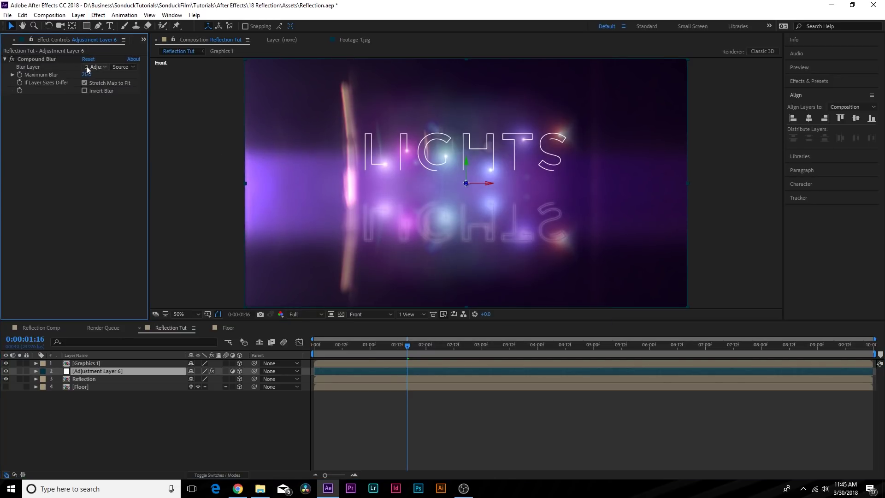
{"action": "left_click", "coordinate": [101, 67]}
{"action": "left_click", "coordinate": [132, 120]}
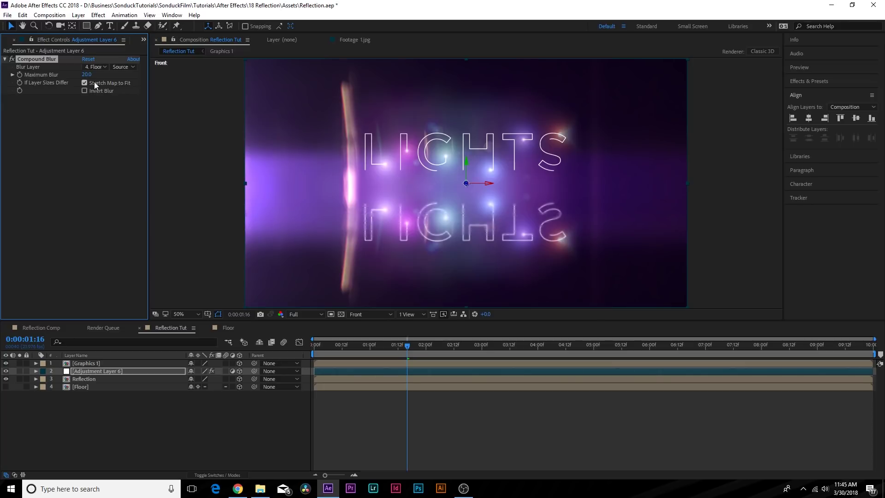
- Try several Maximum Blur values (125, 275, 102, 197) before settling on about 63
{"action": "left_click_drag", "start_coordinate": [87, 75], "coordinate": [197, 125]}
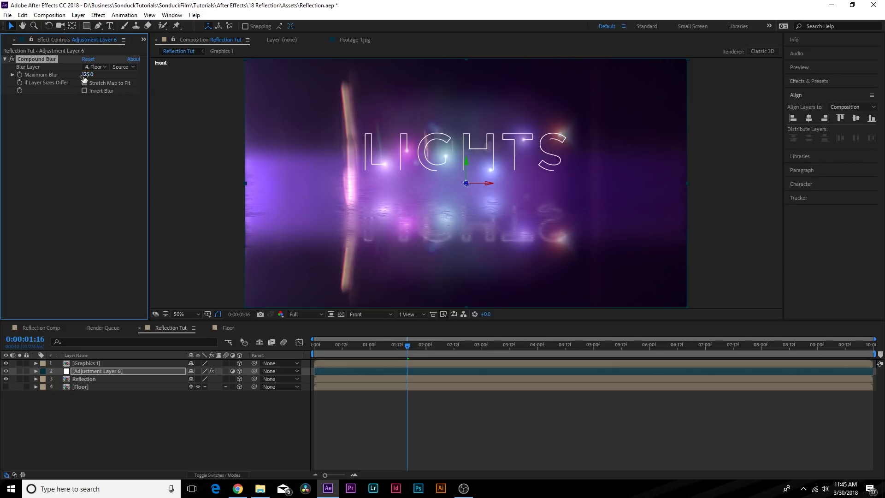
{"action": "left_click_drag", "start_coordinate": [84, 79], "coordinate": [240, 138]}
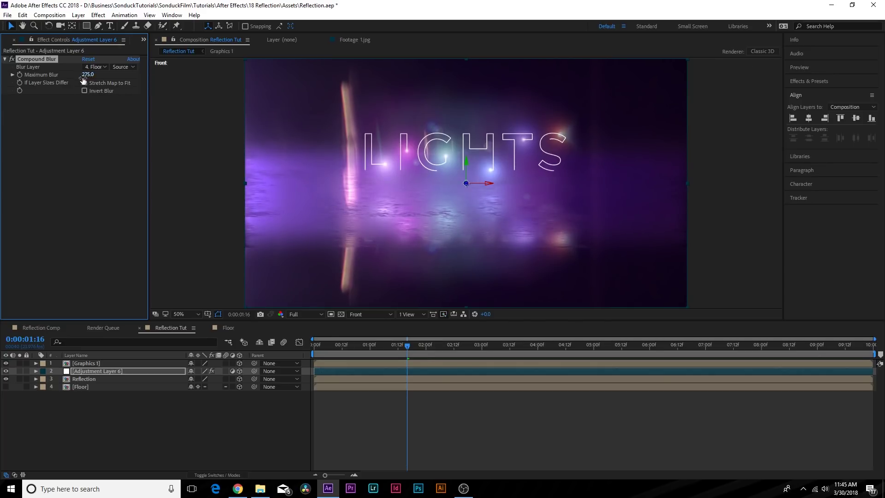
{"action": "left_click_drag", "start_coordinate": [89, 77], "coordinate": [14, 80]}
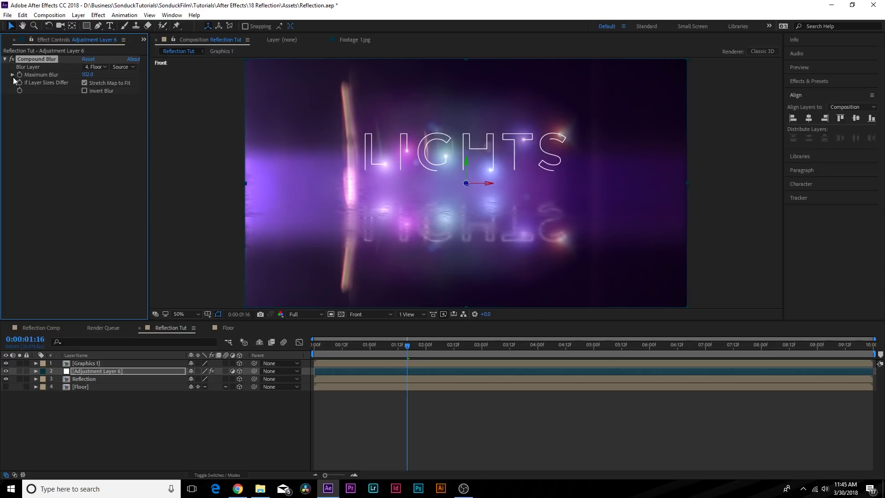
{"action": "left_click_drag", "start_coordinate": [87, 74], "coordinate": [129, 73]}
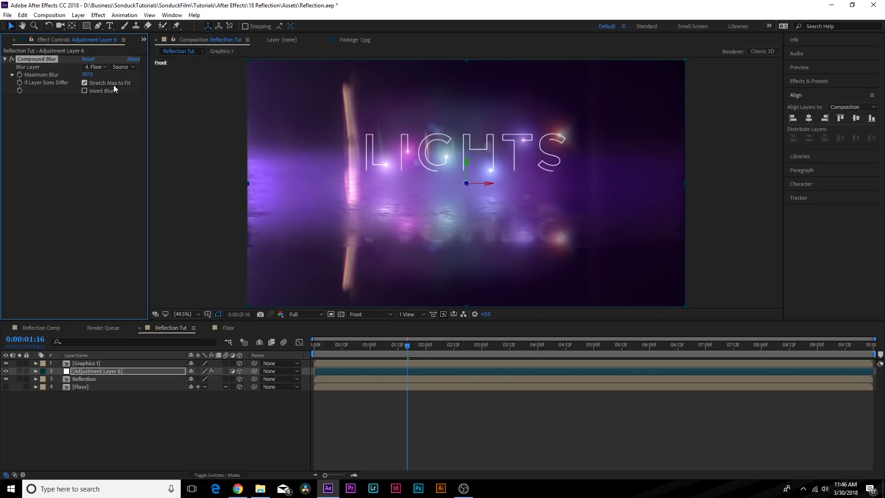
{"action": "left_click_drag", "start_coordinate": [87, 74], "coordinate": [31, 87]}
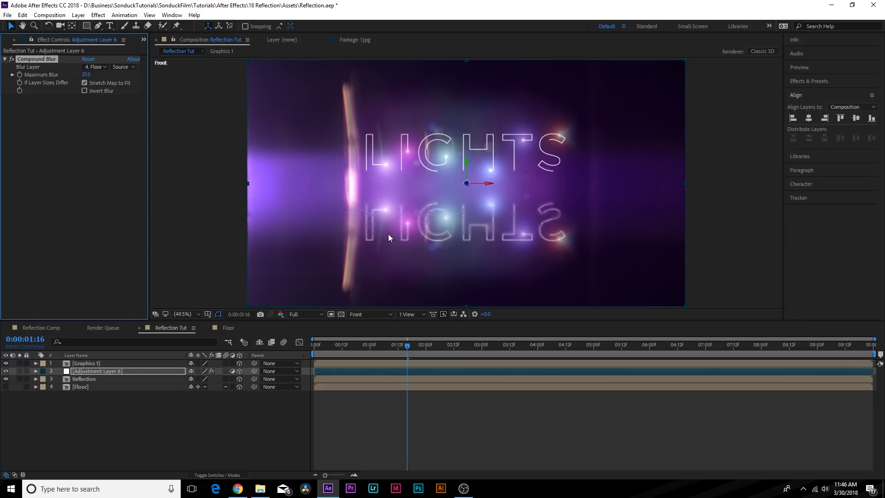
{"action": "left_click_drag", "start_coordinate": [85, 77], "coordinate": [100, 77]}
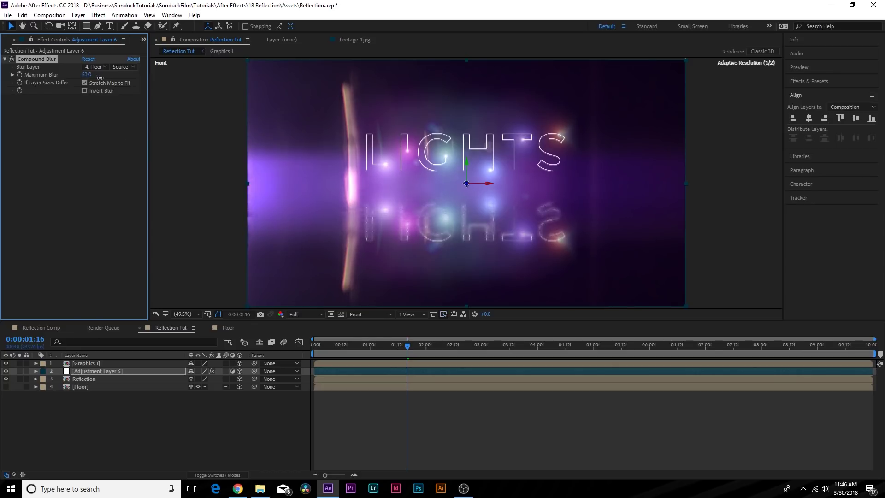
- Apply Fast Box Blur with radius 4 to the Reflection layer and preview the animation
{"action": "left_click", "coordinate": [84, 378]}
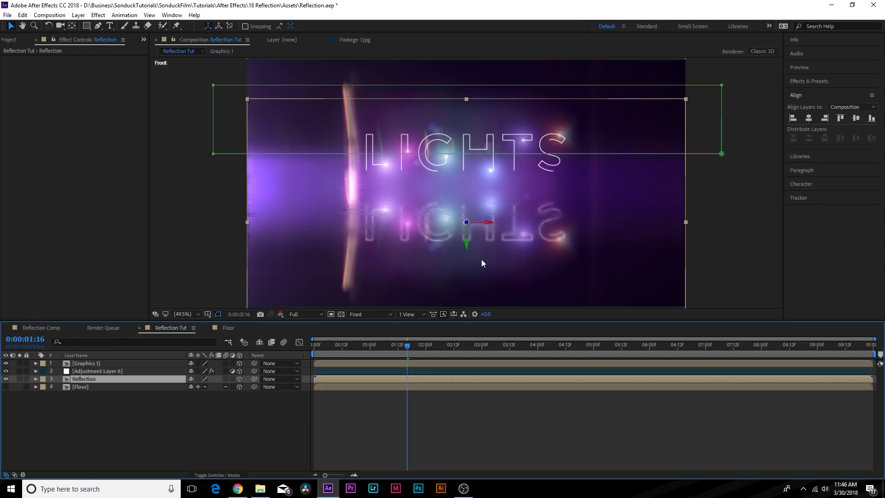
{"action": "left_click", "coordinate": [78, 14]}
{"action": "mouse_move", "coordinate": [98, 15]}
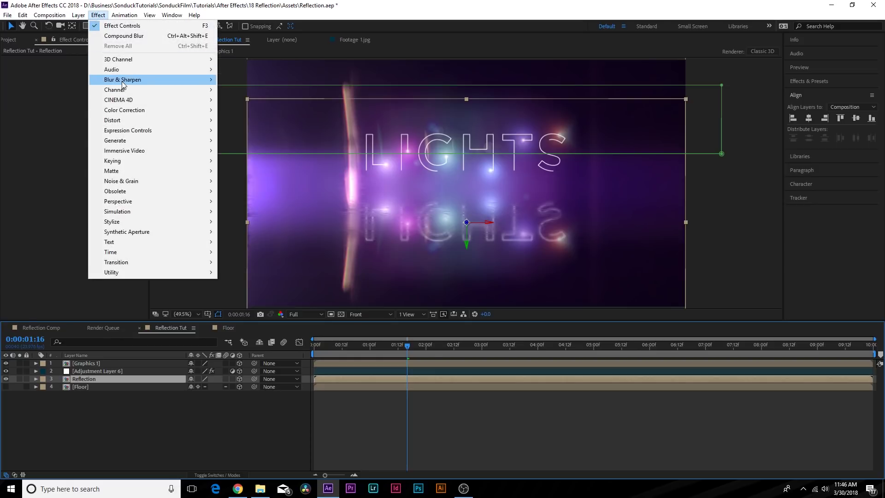
{"action": "mouse_move", "coordinate": [123, 82]}
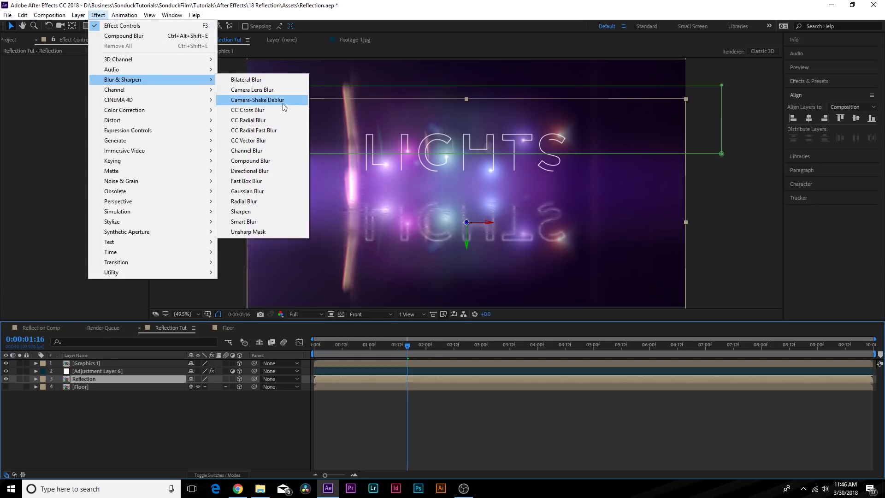
{"action": "left_click", "coordinate": [217, 180]}
{"action": "left_click_drag", "start_coordinate": [85, 67], "coordinate": [86, 68]}
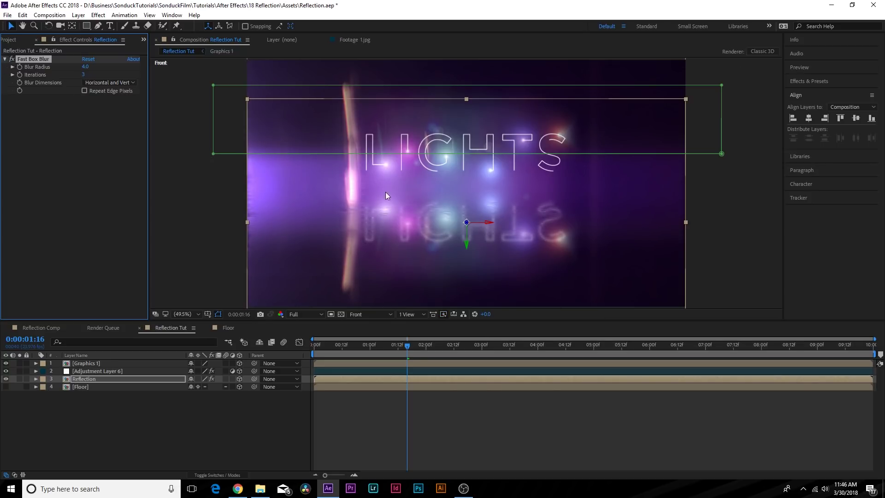
{"action": "left_click", "coordinate": [246, 423]}
{"action": "key", "text": "space"}
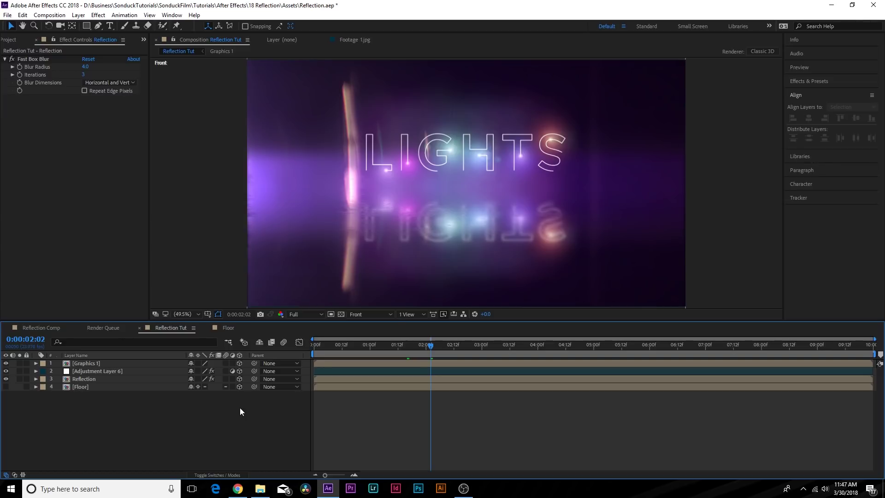
- Check the blending modes, keeping Graphics 1 on Add
{"action": "left_click", "coordinate": [204, 474]}
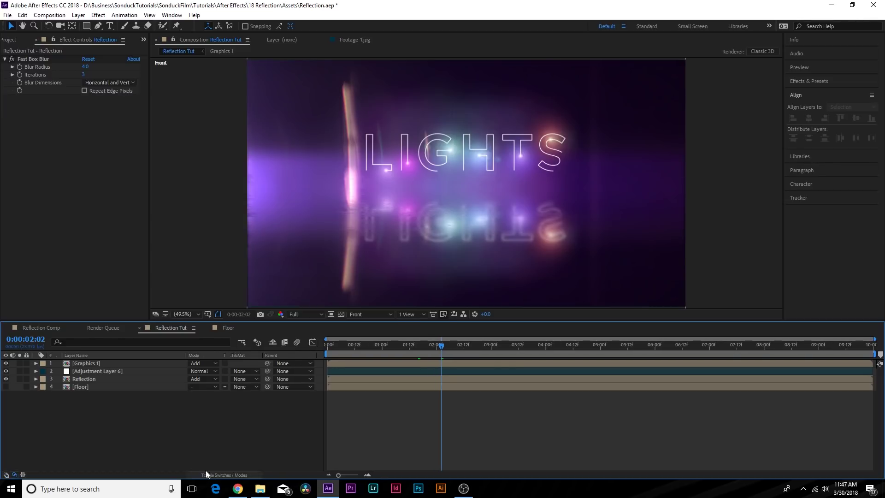
{"action": "left_click", "coordinate": [197, 363]}
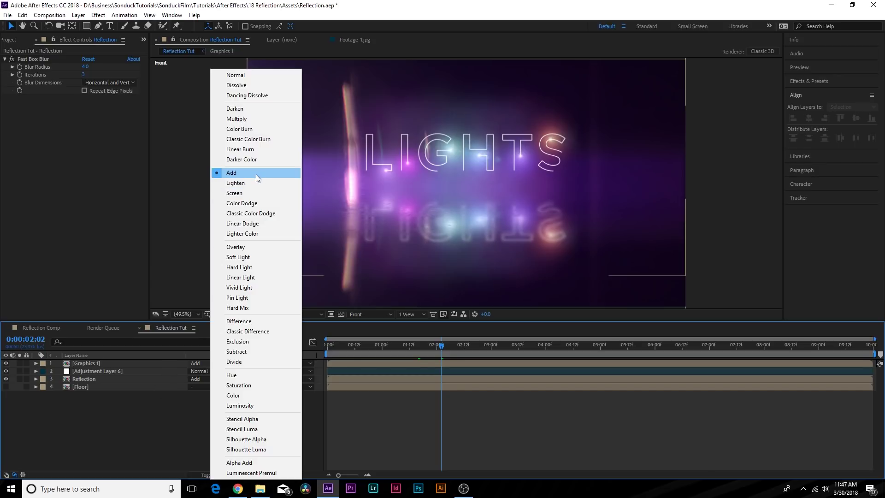
{"action": "left_click", "coordinate": [181, 383]}
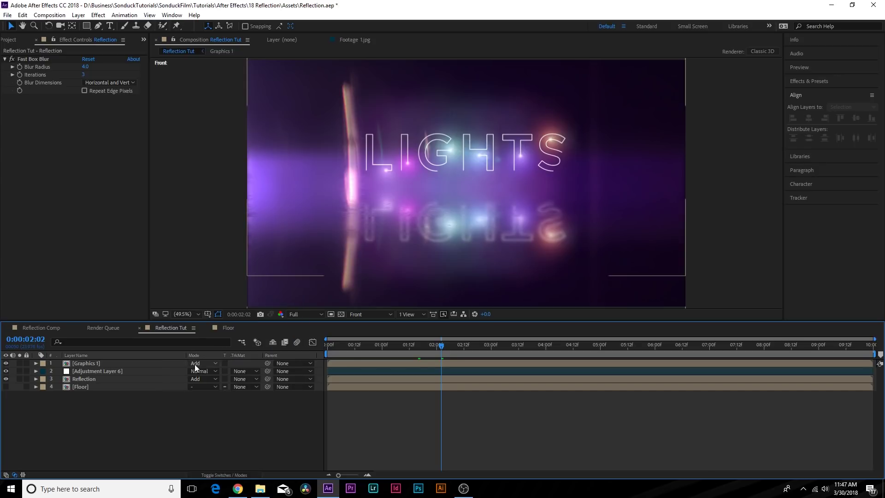
{"action": "left_click", "coordinate": [239, 448]}
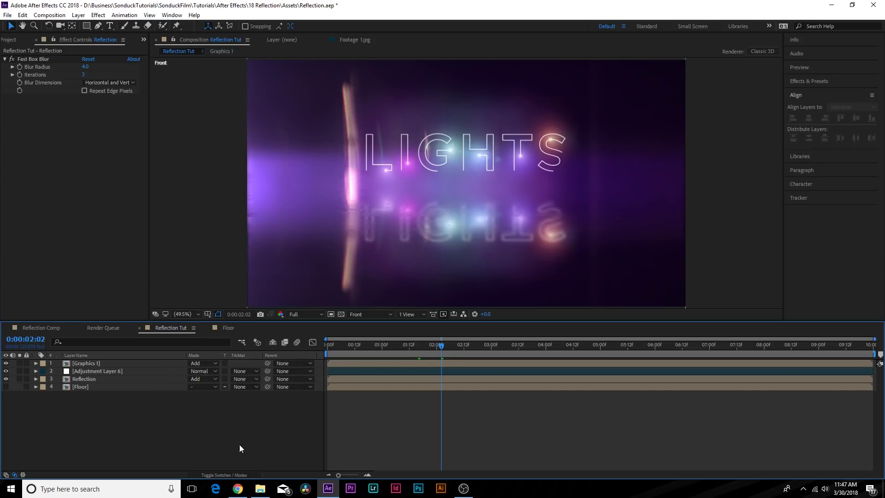
{"action": "left_click", "coordinate": [226, 474]}
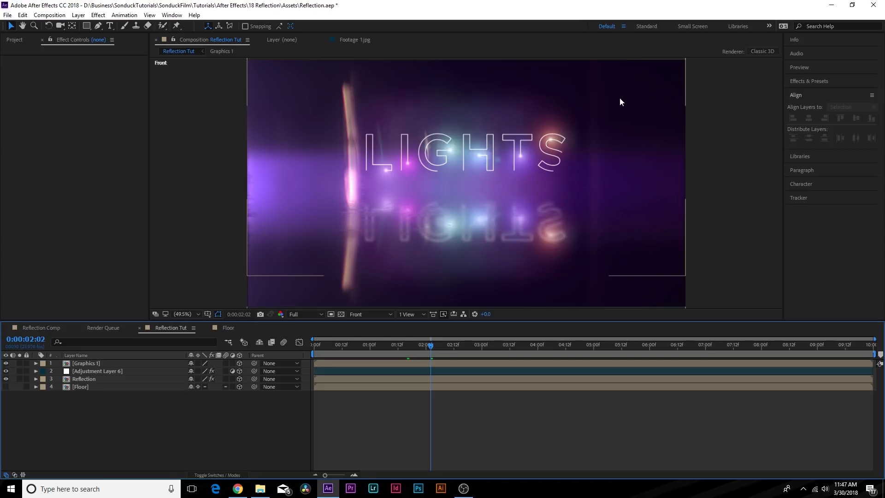
{"action": "left_click", "coordinate": [341, 317]}
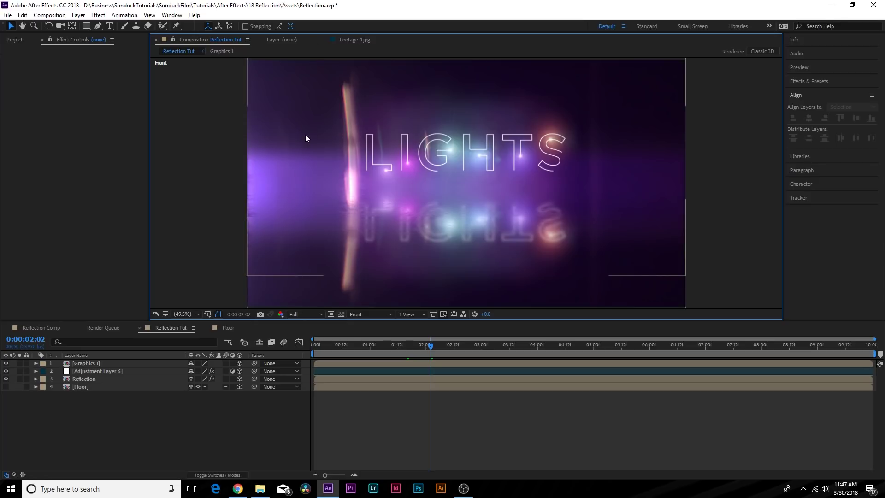
- Create a magenta solid, move it below the Floor layer and make it 3D
{"action": "left_click", "coordinate": [78, 15]}
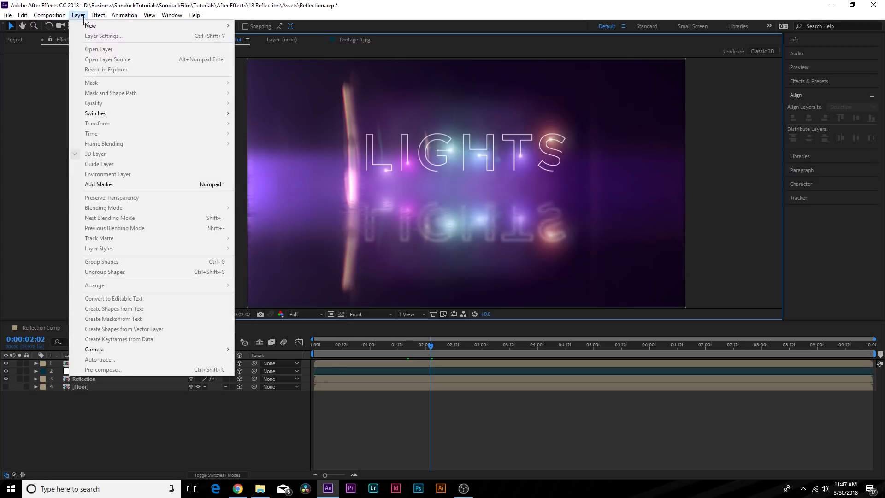
{"action": "mouse_move", "coordinate": [120, 27]}
{"action": "left_click", "coordinate": [252, 37]}
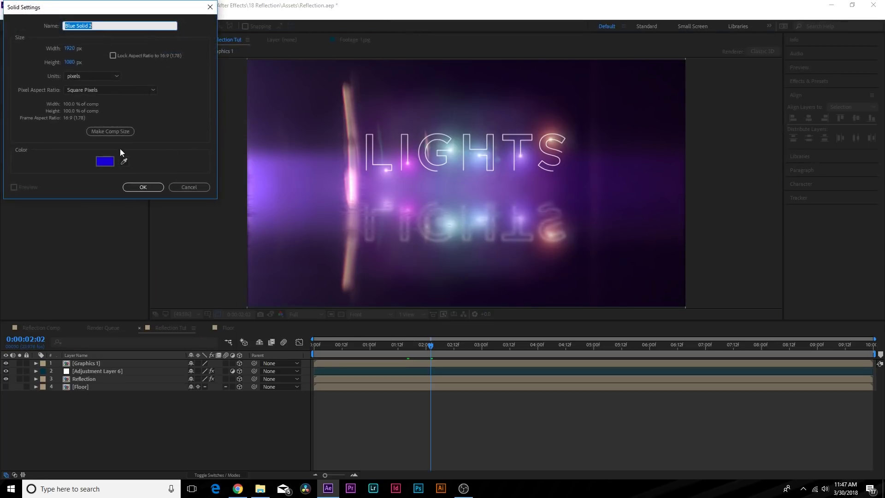
{"action": "left_click", "coordinate": [116, 155]}
{"action": "left_click", "coordinate": [167, 173]}
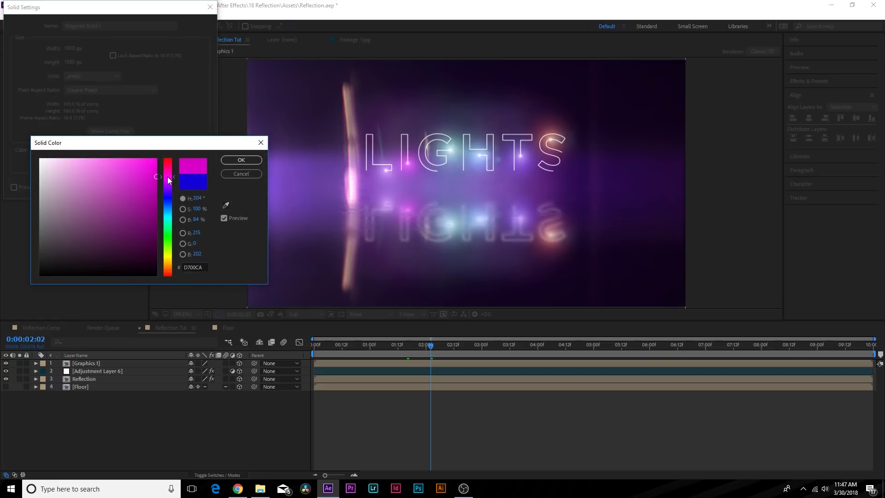
{"action": "left_click", "coordinate": [233, 159]}
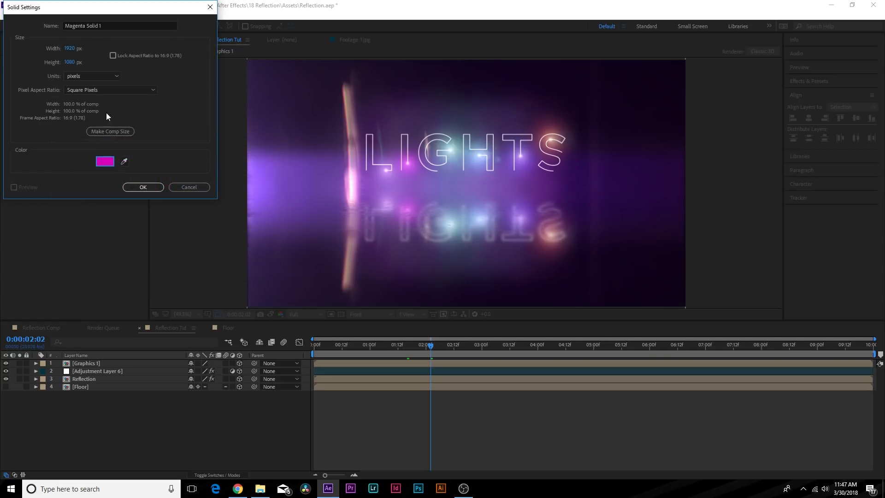
{"action": "left_click", "coordinate": [139, 187]}
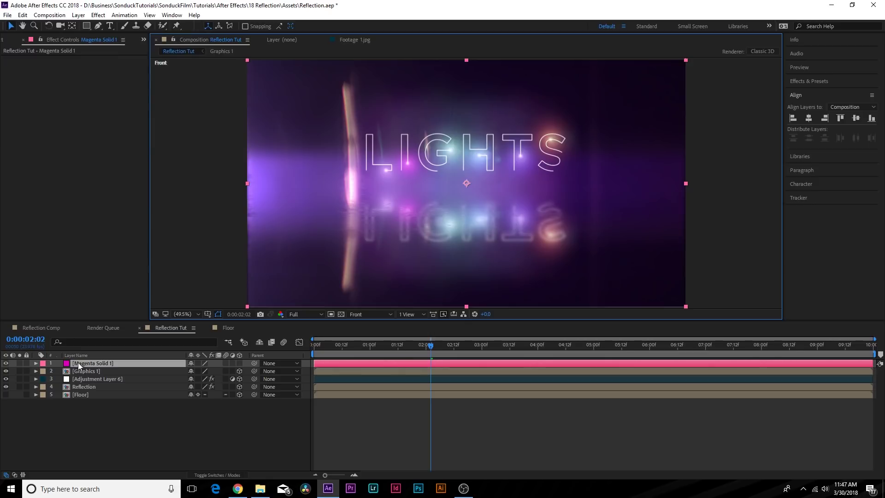
{"action": "left_click_drag", "start_coordinate": [79, 367], "coordinate": [77, 405]}
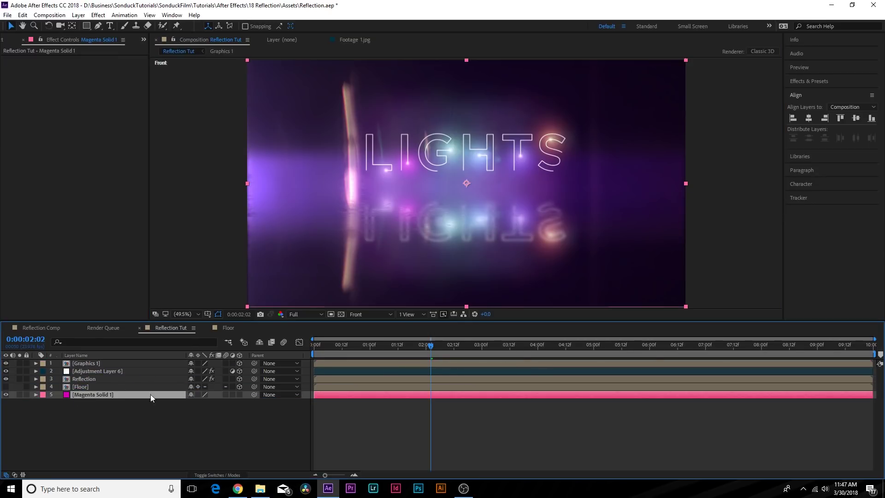
{"action": "left_click", "coordinate": [239, 393]}
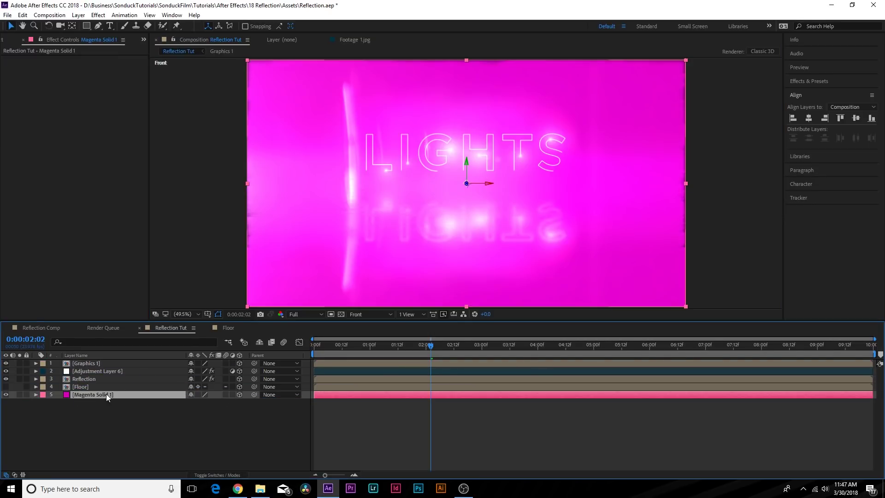
- Mask the solid's lower half with a Subtract rectangle mask feathered 75 pixels
{"action": "left_click", "coordinate": [86, 25]}
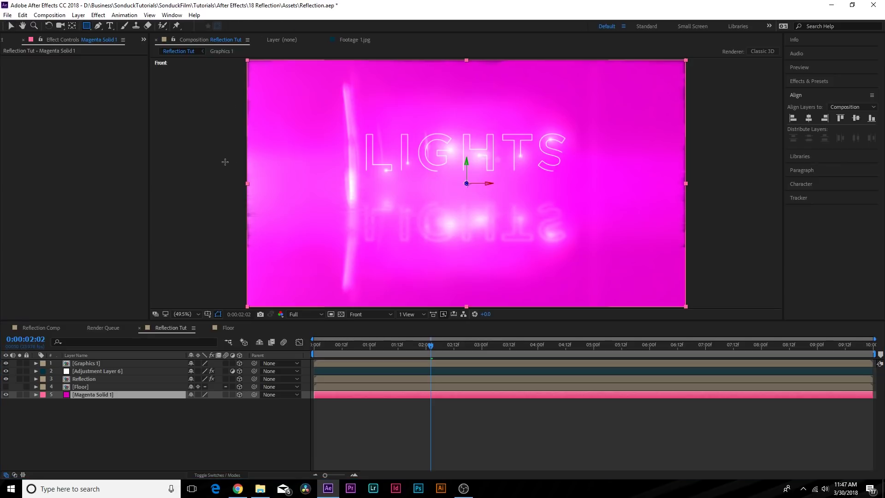
{"action": "left_click_drag", "start_coordinate": [225, 161], "coordinate": [709, 323]}
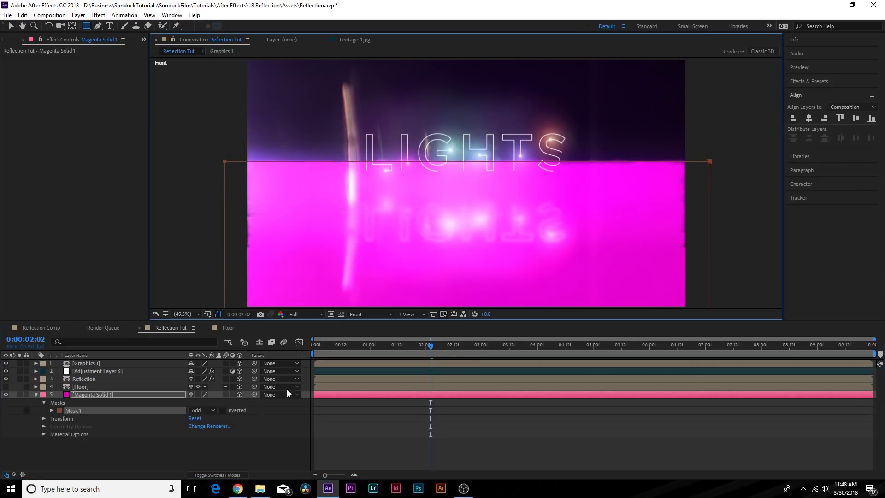
{"action": "left_click", "coordinate": [202, 410]}
{"action": "left_click", "coordinate": [212, 359]}
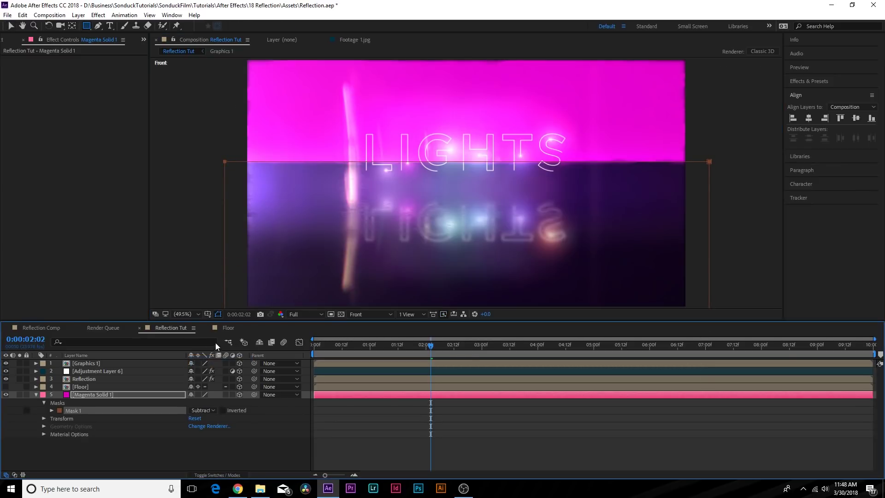
{"action": "key", "text": "f"}
{"action": "mouse_move", "coordinate": [200, 415]}
{"action": "left_mouse_down"}
{"action": "mouse_move", "coordinate": [236, 418]}
{"action": "mouse_move", "coordinate": [156, 403]}
{"action": "mouse_move", "coordinate": [190, 403]}
{"action": "left_mouse_up"}
- Lower the magenta solid's opacity to about 11% and toggle its visibility to compare
{"action": "key", "text": "t"}
{"action": "left_click", "coordinate": [165, 428]}
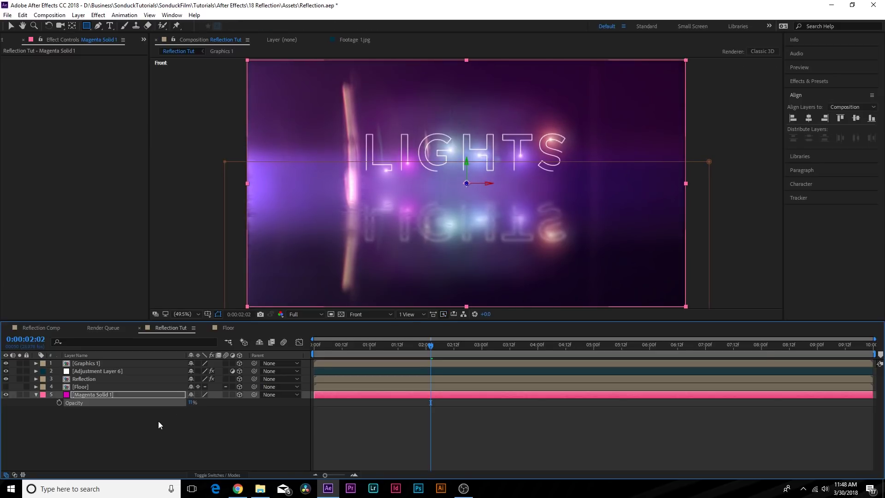
{"action": "left_click", "coordinate": [6, 395]}
{"action": "left_click", "coordinate": [6, 395]}
{"action": "left_click", "coordinate": [12, 26]}
{"action": "left_click", "coordinate": [200, 460]}
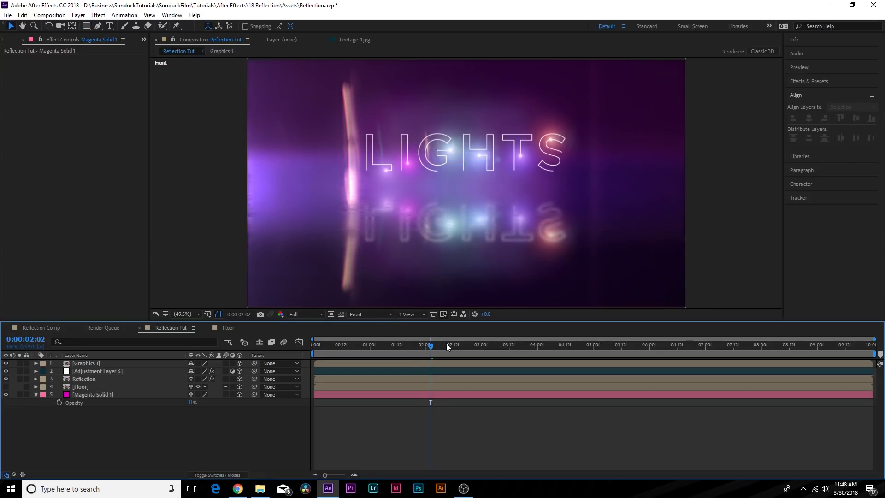
- Move the playhead back to 01:11, select Graphics 1, and open the Floor precomp
{"action": "left_click_drag", "start_coordinate": [426, 347], "coordinate": [395, 348]}
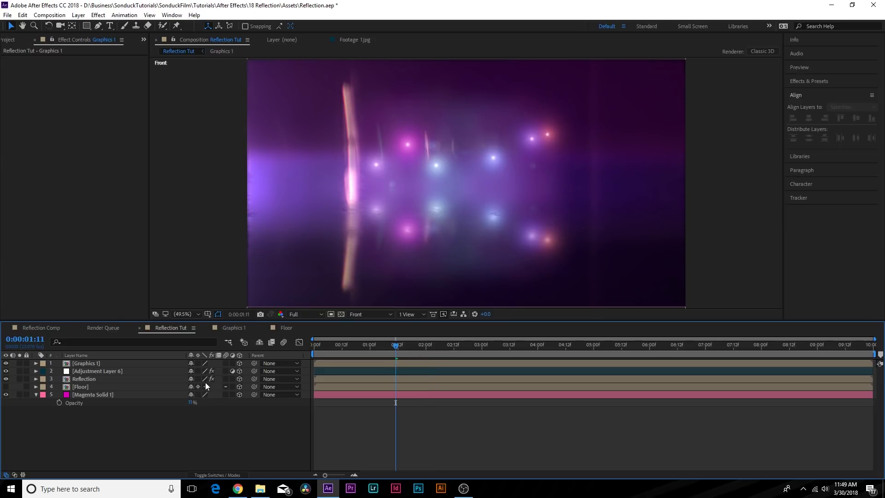
{"action": "left_click", "coordinate": [472, 176]}
{"action": "left_click", "coordinate": [289, 328]}
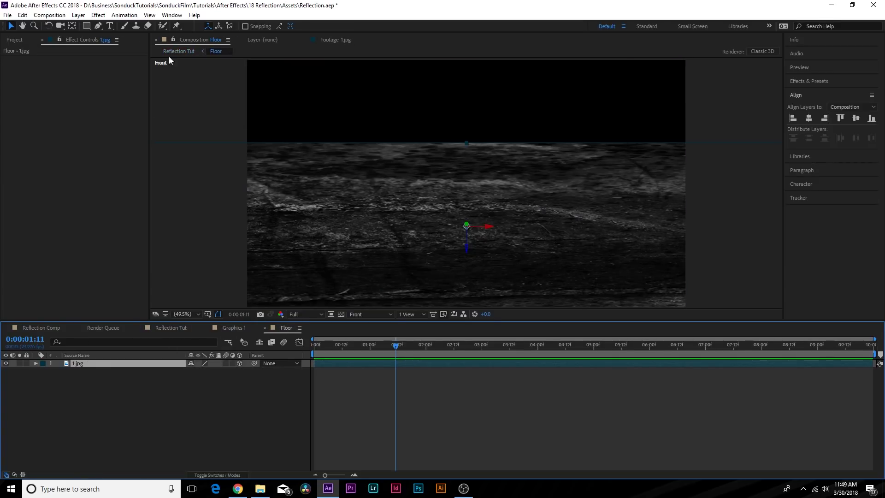
- Add Curves to the 1.jpg floor with a steep brightening curve and preview it in Reflection Tut
{"action": "left_click", "coordinate": [98, 15]}
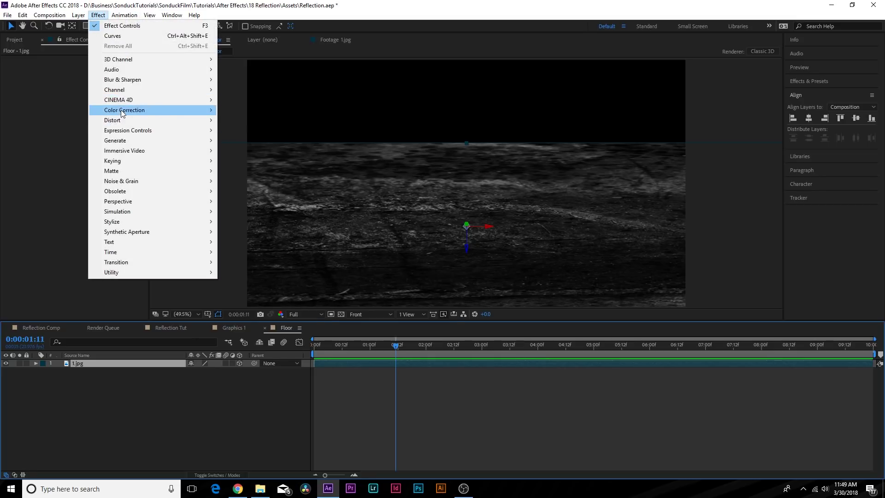
{"action": "mouse_move", "coordinate": [123, 113]}
{"action": "left_click", "coordinate": [244, 294]}
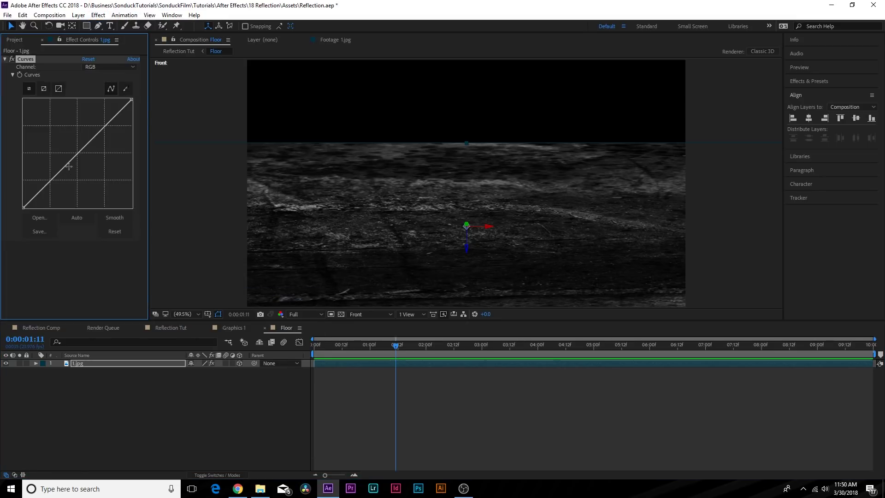
{"action": "left_click_drag", "start_coordinate": [69, 166], "coordinate": [49, 123]}
{"action": "left_click", "coordinate": [170, 329]}
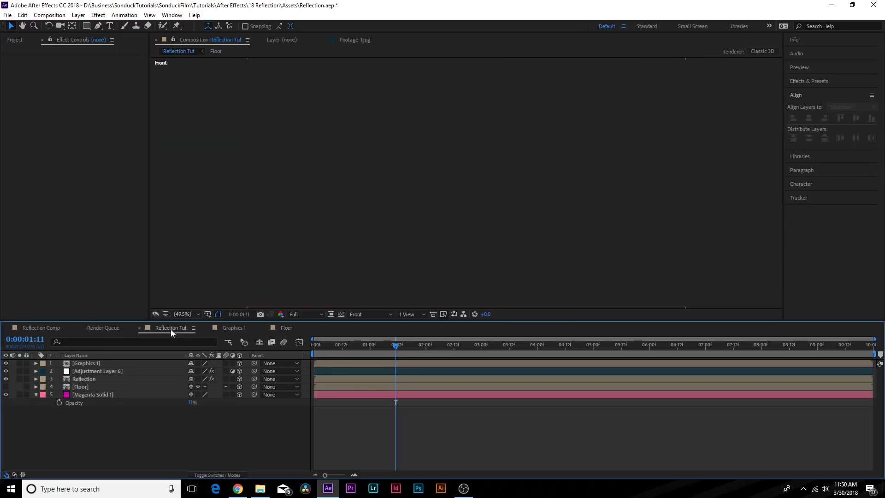
{"action": "left_click", "coordinate": [287, 330]}
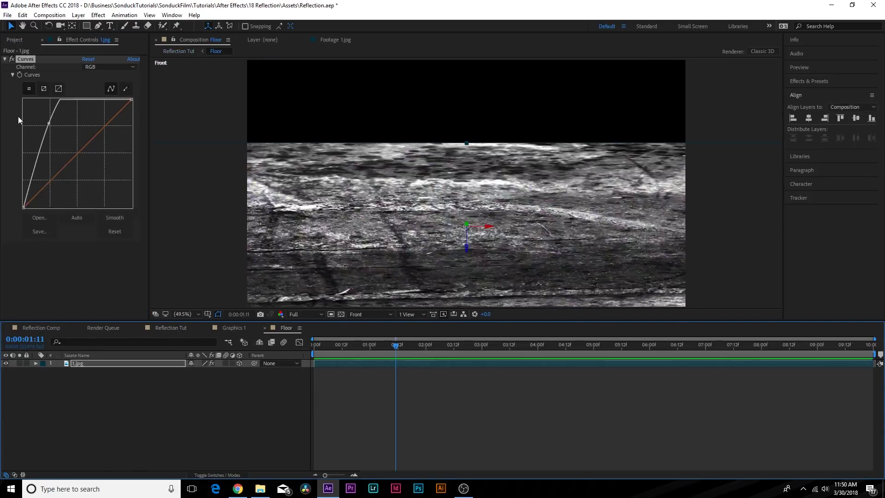
{"action": "left_click", "coordinate": [171, 328]}
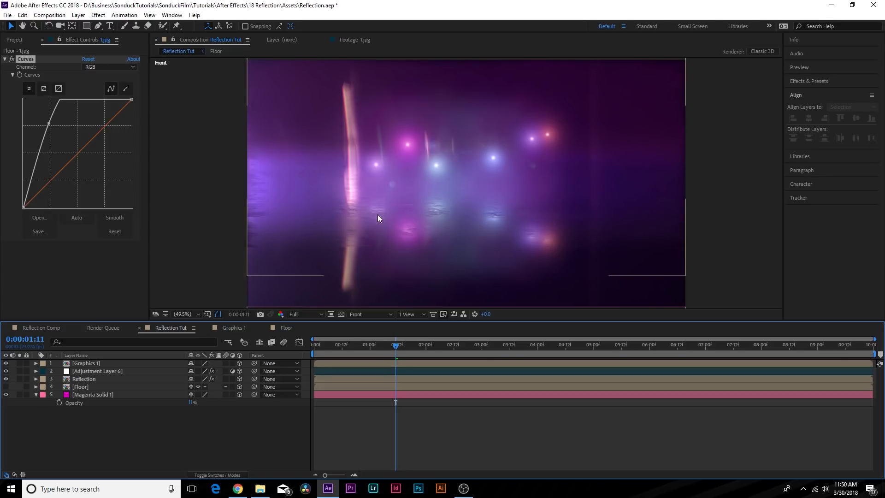
- Compare the curve with undo/redo, then reshape it to darken the floor and review Reflection Tut
{"action": "key", "text": "ctrl+z"}
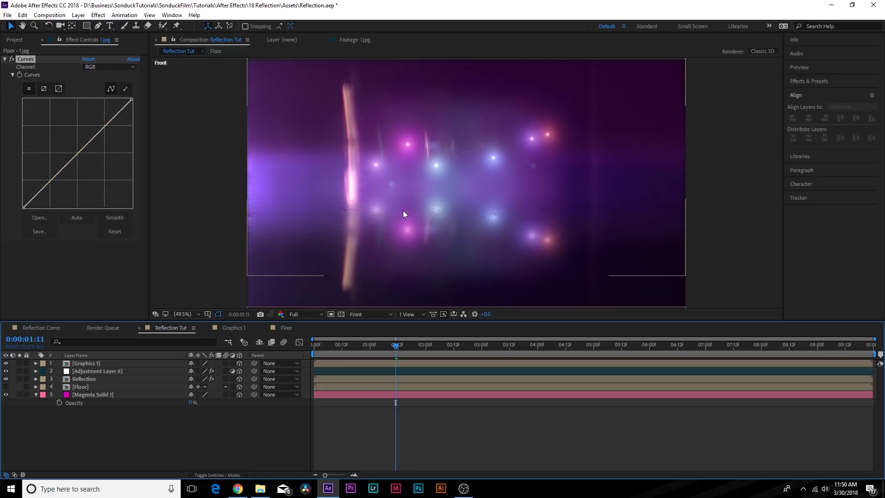
{"action": "key", "text": "ctrl+shift+z"}
{"action": "key", "text": "ctrl+z"}
{"action": "key", "text": "ctrl+shift+z"}
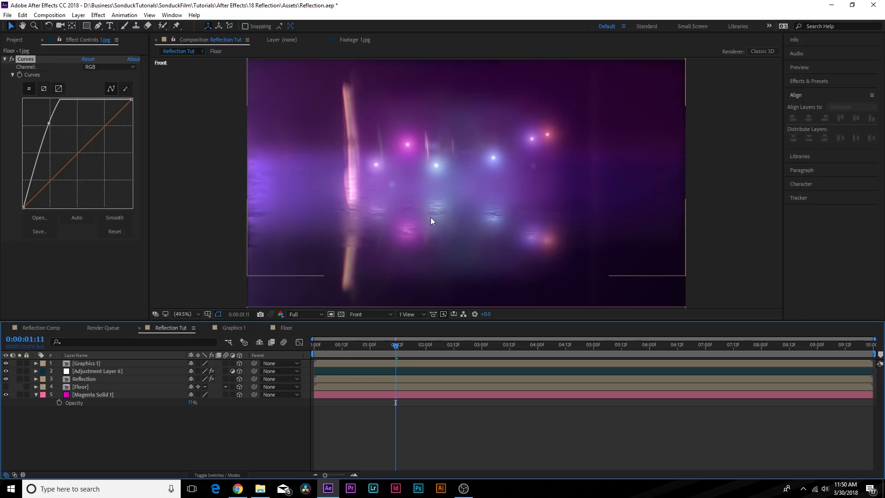
{"action": "key", "text": "ctrl+z"}
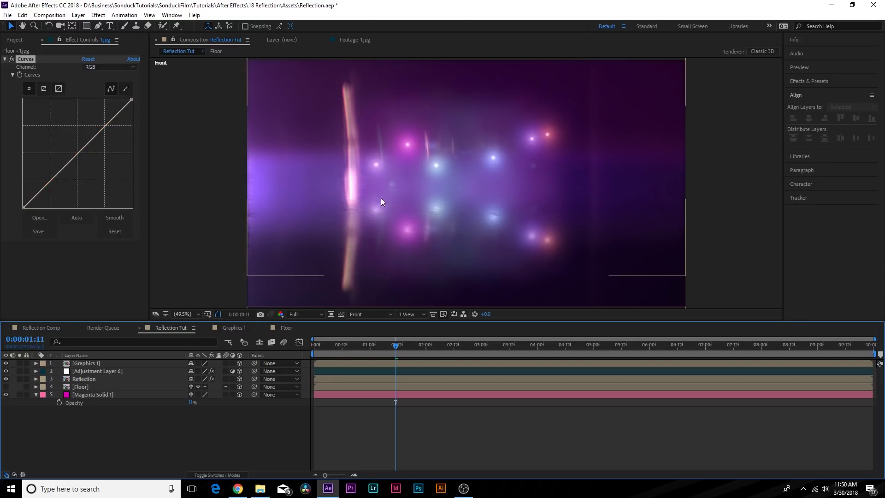
{"action": "key", "text": "ctrl+shift+z"}
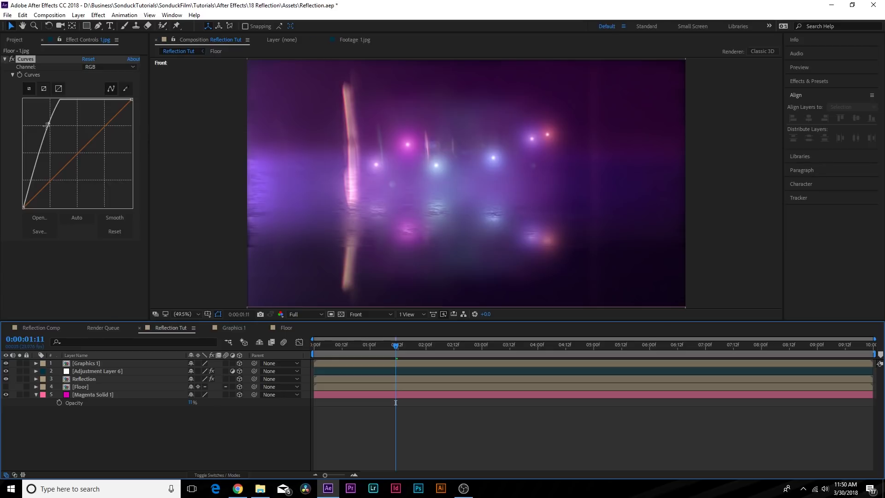
{"action": "left_click", "coordinate": [48, 122]}
{"action": "left_click_drag", "start_coordinate": [49, 122], "coordinate": [95, 172]}
{"action": "left_click", "coordinate": [172, 327]}
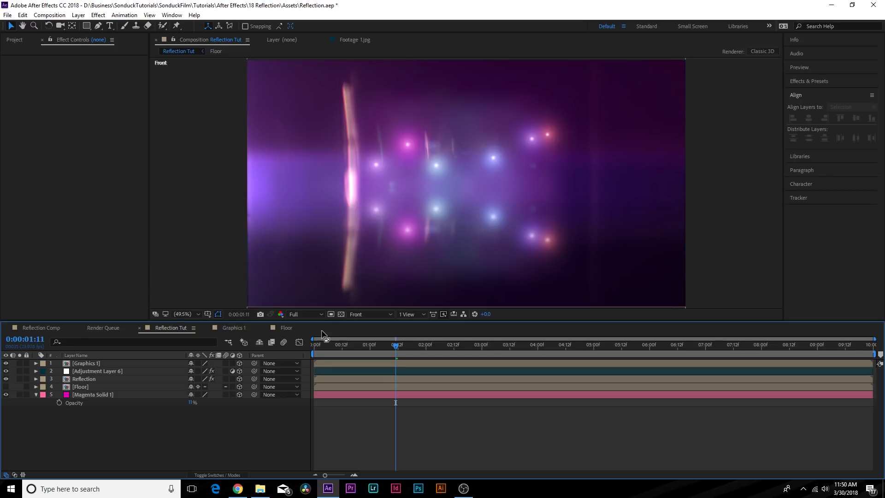
- Bend the floor's Curves point up-left to brighten it, then review Graphics 1 and Reflection Tut
{"action": "left_click", "coordinate": [288, 327]}
{"action": "left_click_drag", "start_coordinate": [99, 165], "coordinate": [63, 143]}
{"action": "left_click", "coordinate": [168, 328]}
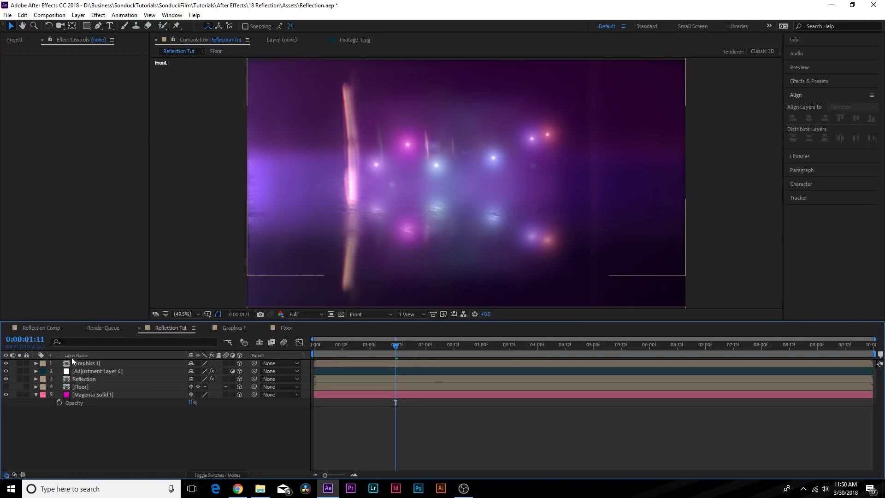
{"action": "left_click", "coordinate": [229, 329]}
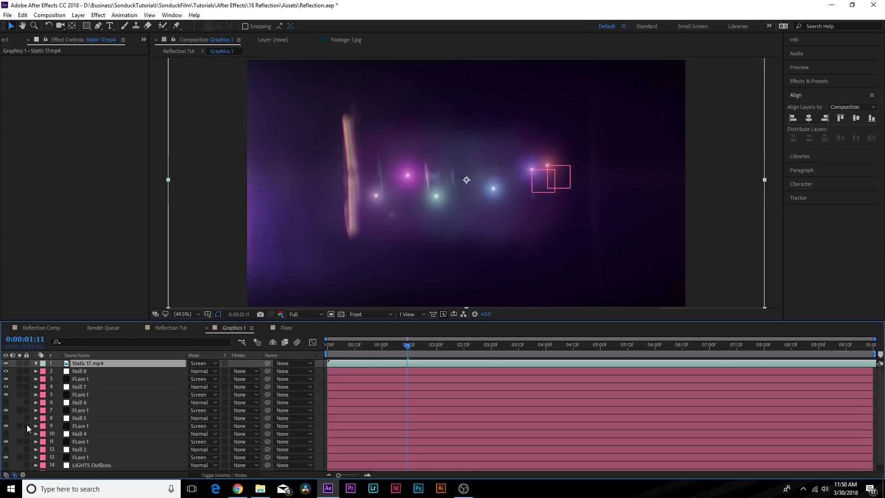
{"action": "scroll", "coordinate": [27, 424], "scroll_direction": "down", "scroll_amount": 1}
{"action": "left_click", "coordinate": [170, 327]}
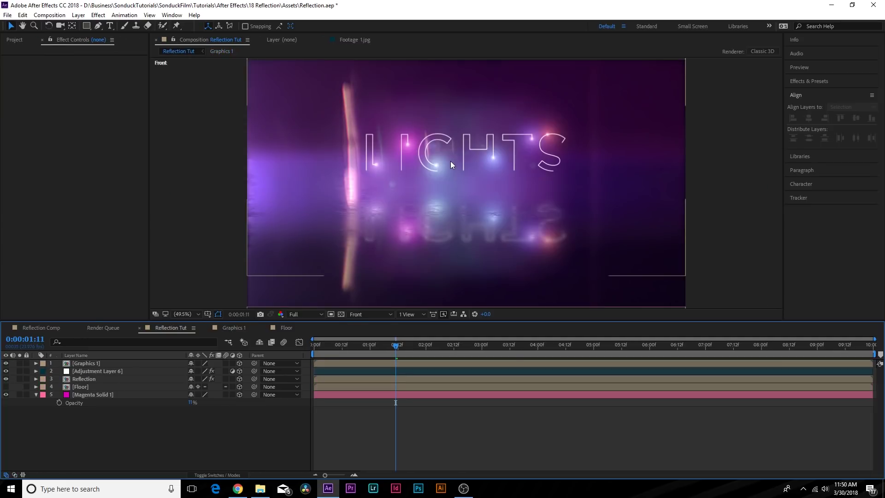